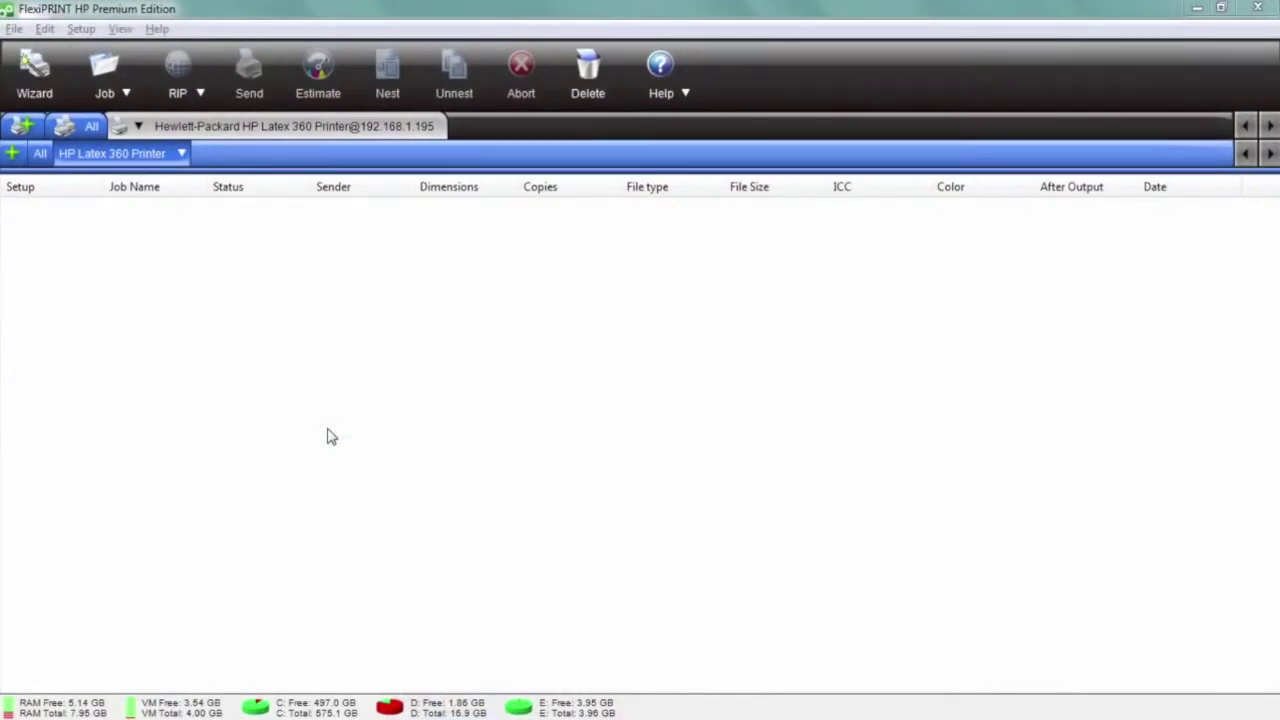
# Add the fashionmoon image from SAi Samples as a new job, with Open job properties ticked.
pyautogui.click(110, 97)
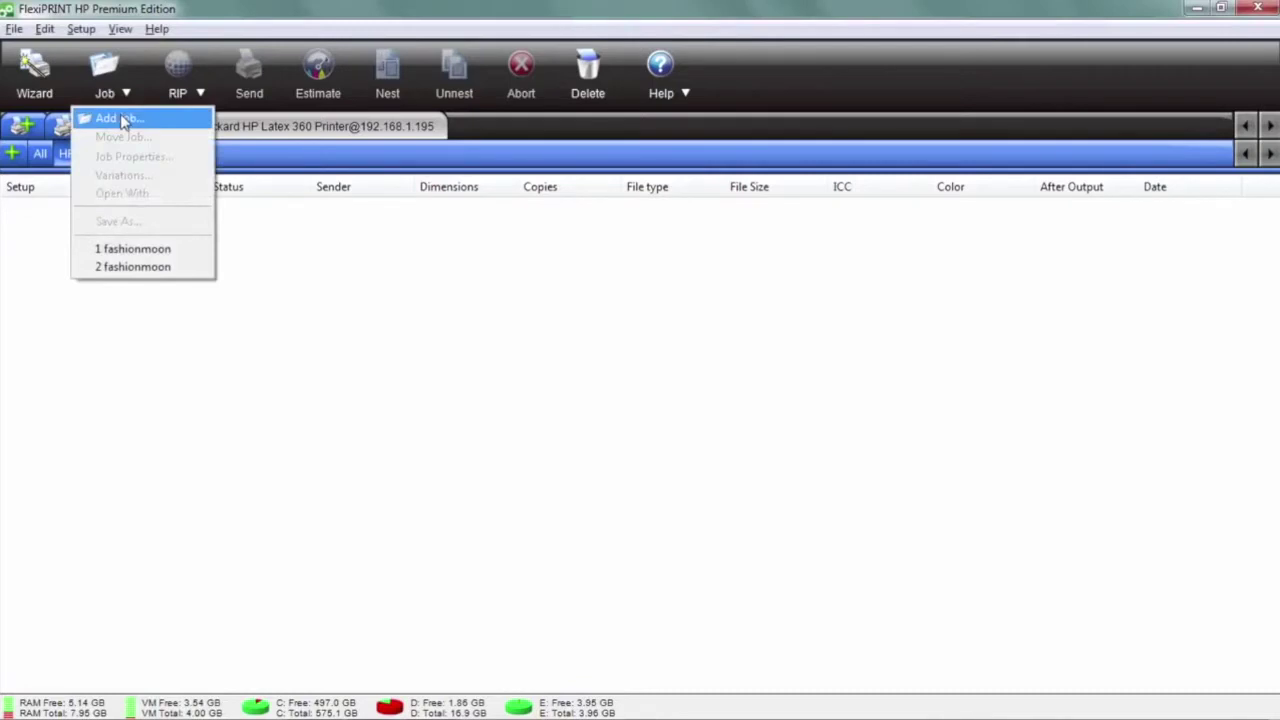
pyautogui.click(124, 120)
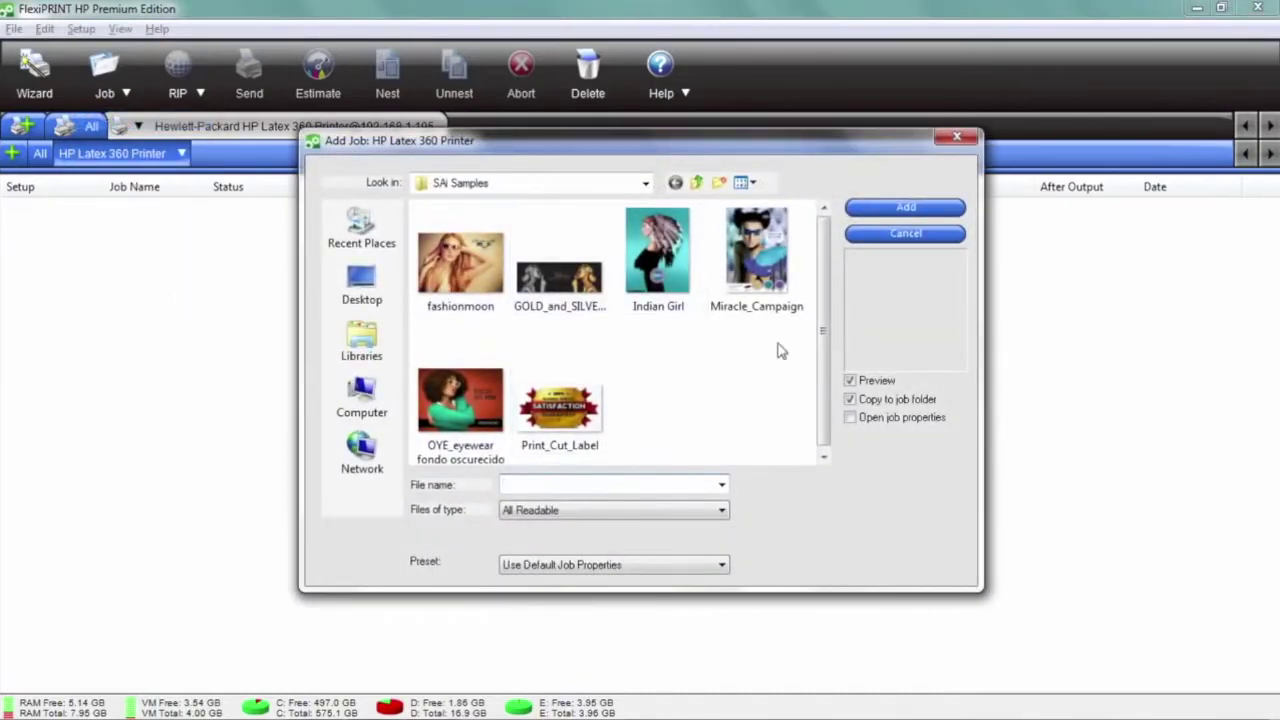
pyautogui.click(462, 268)
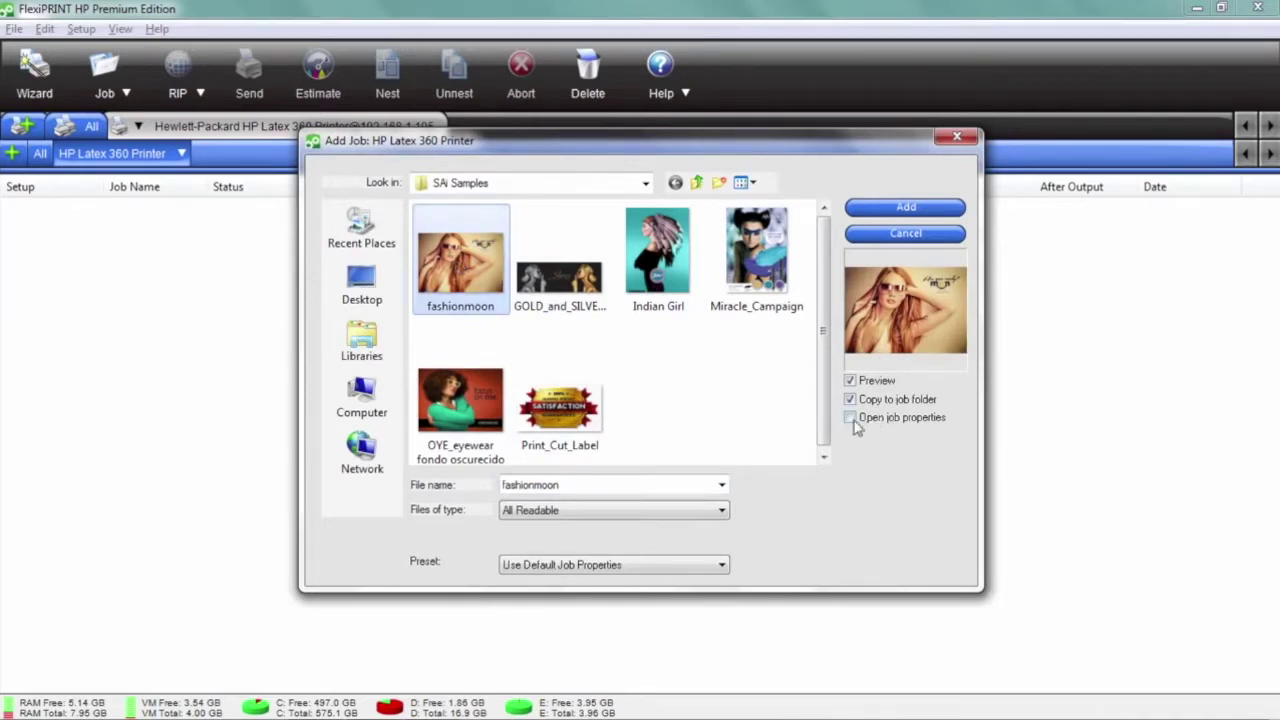
pyautogui.click(851, 420)
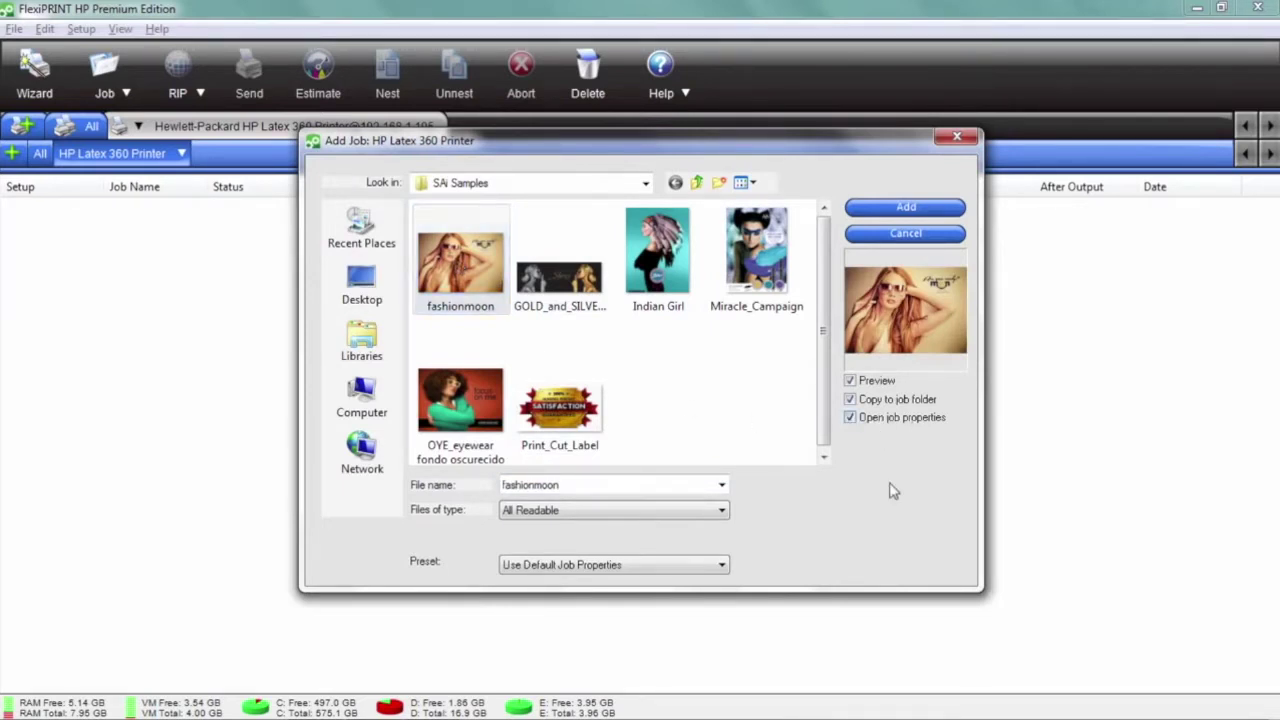
pyautogui.click(903, 208)
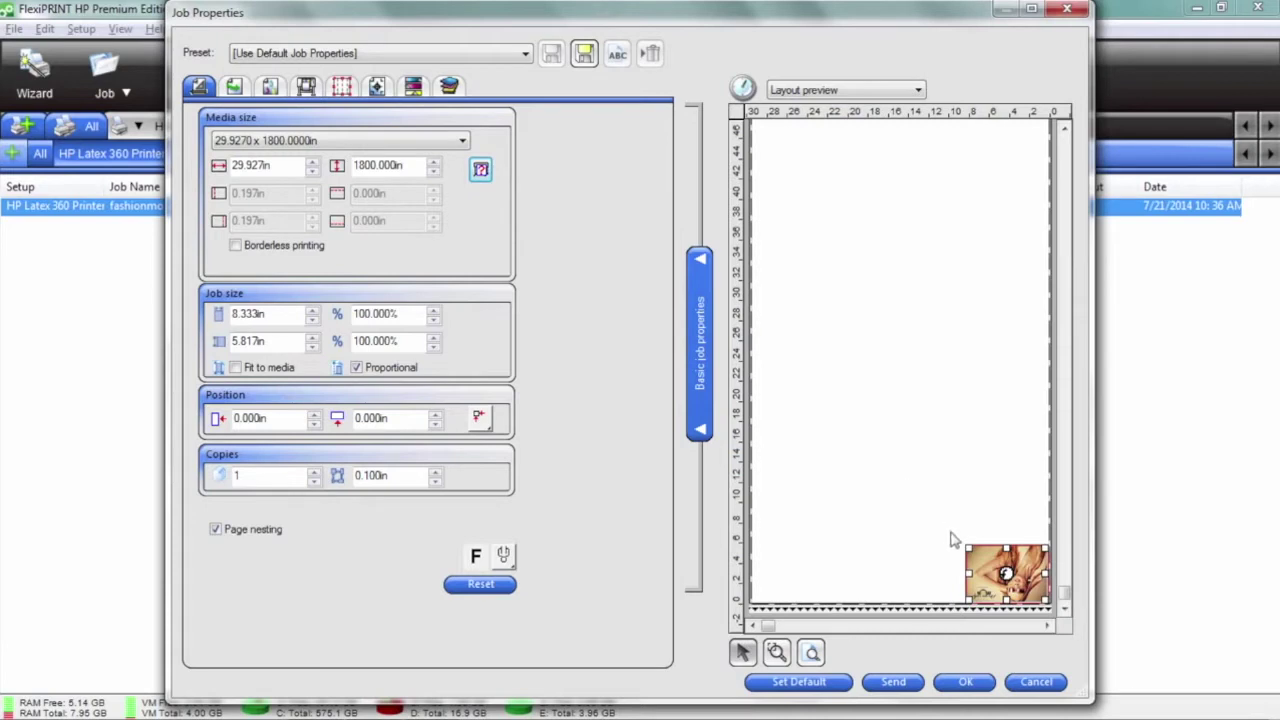
# Enlarge the fashionmoon job on the media, rotate it and back, then resize to 127.505%.
pyautogui.moveTo(969, 548); pyautogui.dragTo(892, 493)
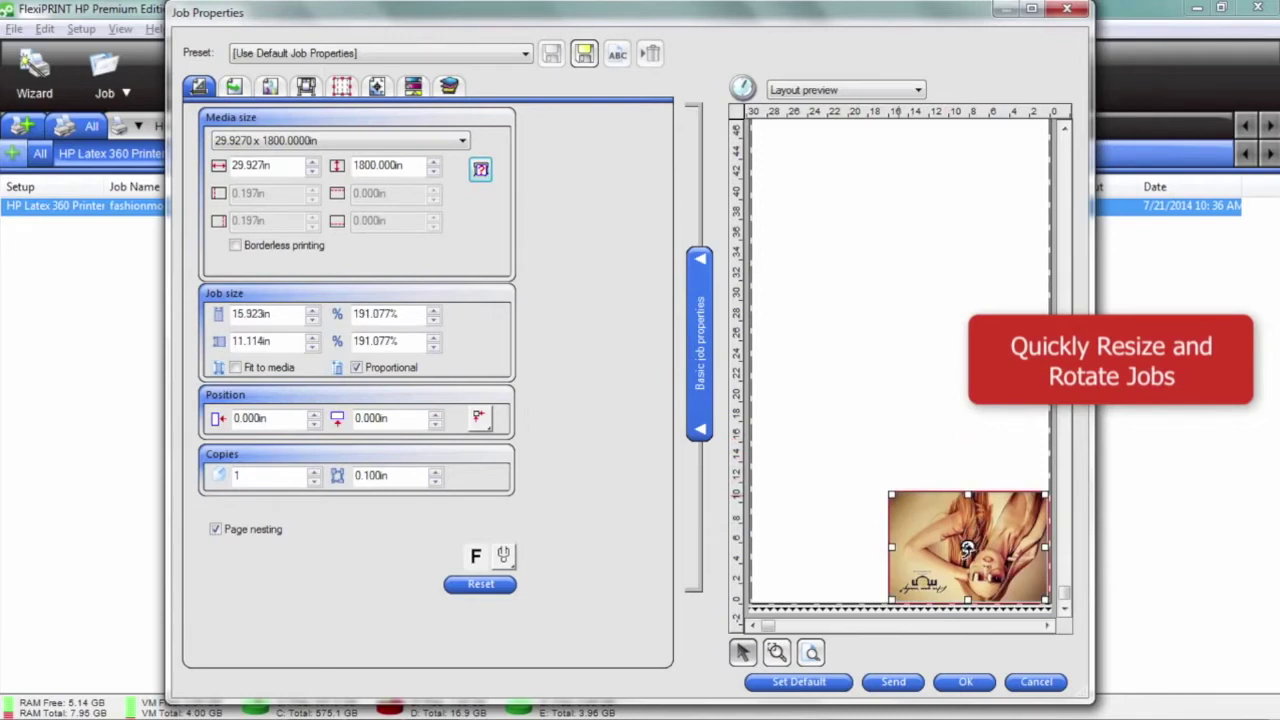
pyautogui.click(968, 548)
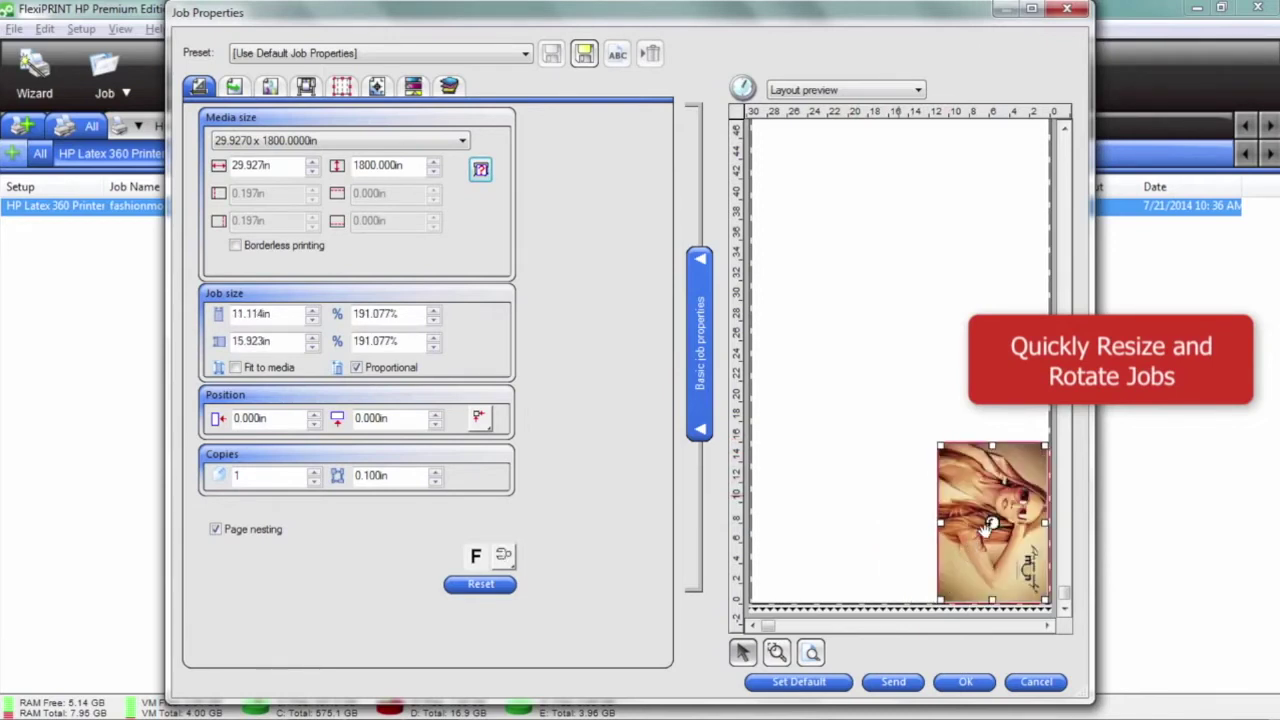
pyautogui.click(991, 522)
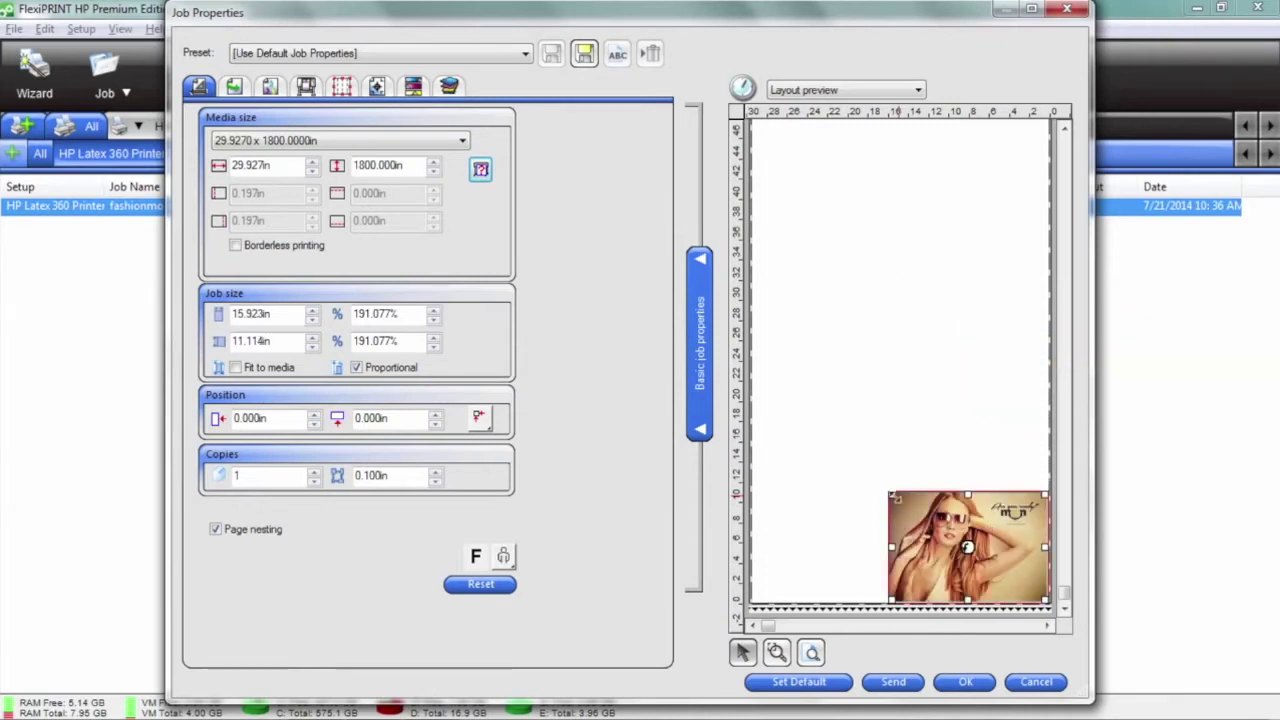
pyautogui.moveTo(890, 493); pyautogui.dragTo(944, 534)
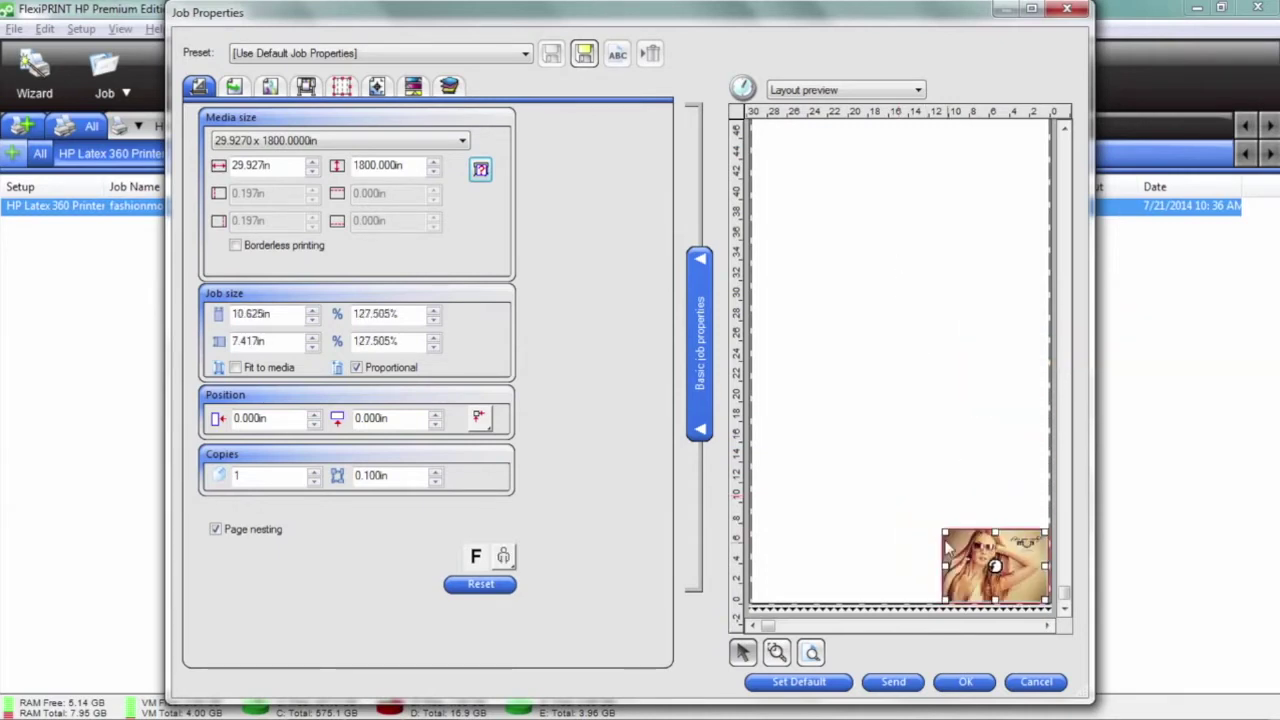
# Make four copies 0.900 in apart and move them left to 1.487 × 0.093 in.
pyautogui.click(313, 471)
pyautogui.click(313, 471)
pyautogui.click(313, 471)
pyautogui.click(313, 471)
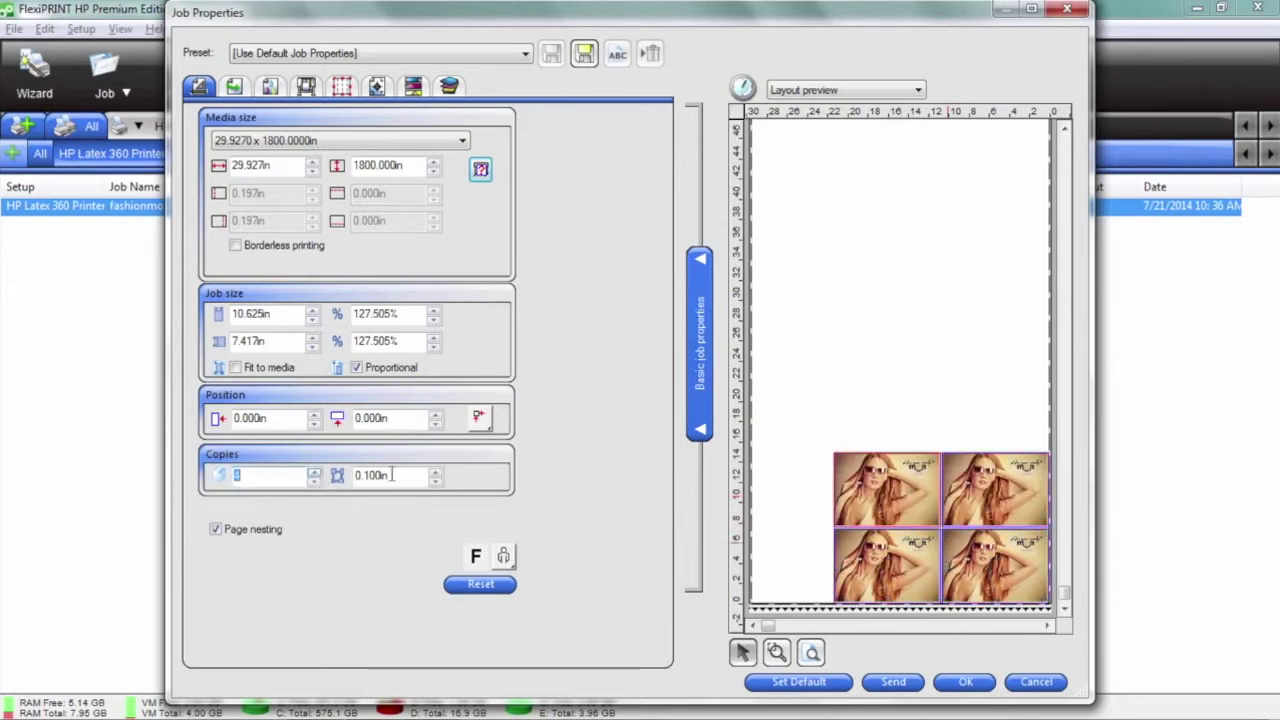
pyautogui.click(435, 471)
pyautogui.click(435, 471)
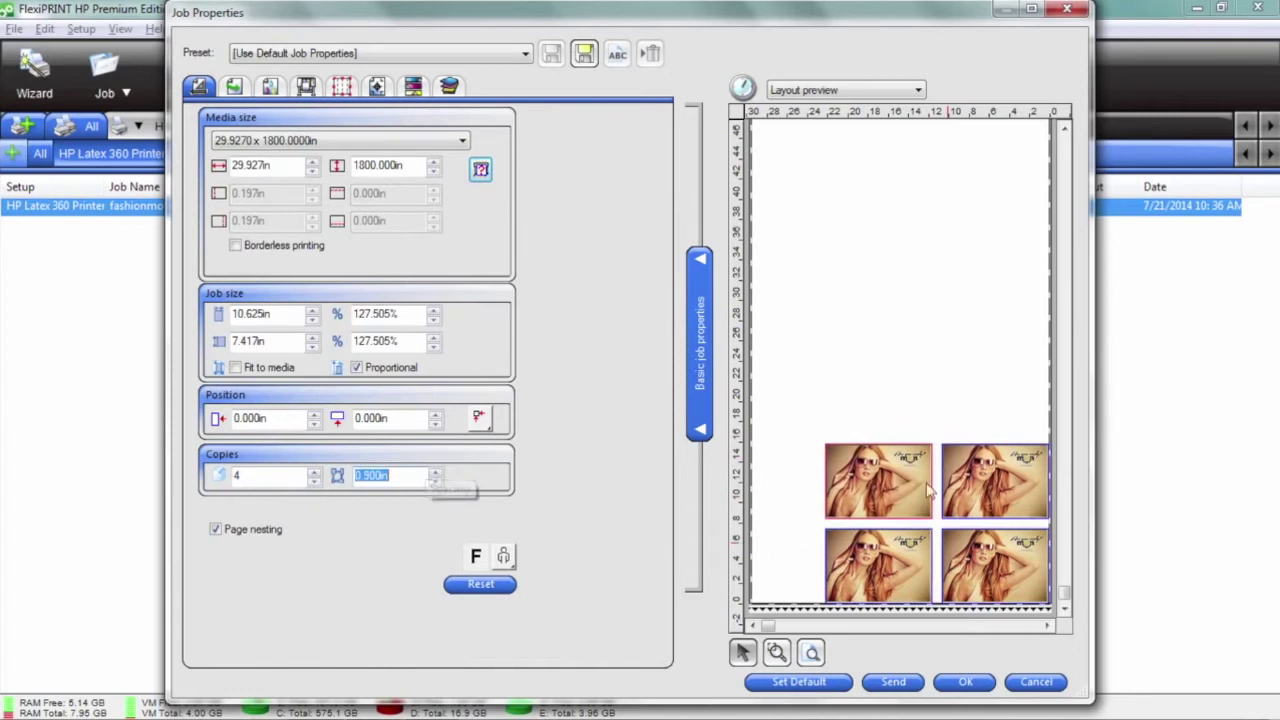
pyautogui.moveTo(1005, 573); pyautogui.dragTo(978, 578)
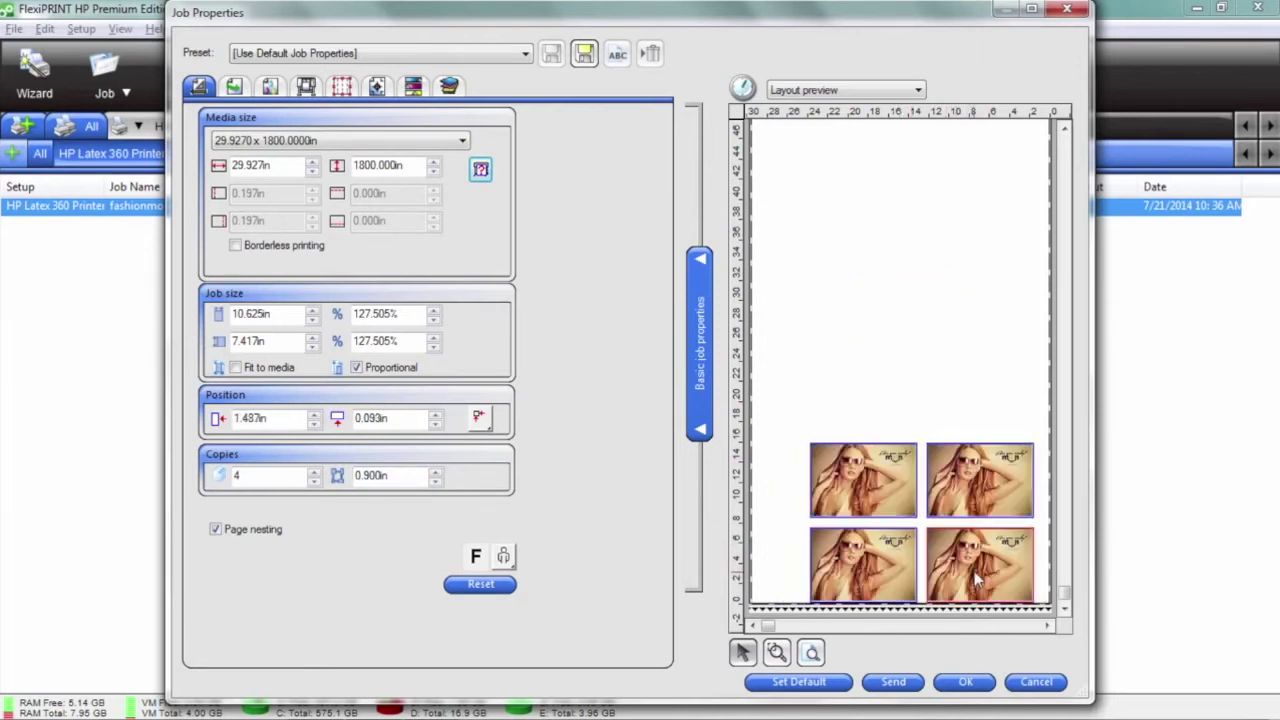
# Check the colour management output profiles, keeping 3M IJ25-10_10p_CMYKcm_80.icc unchanged.
pyautogui.click(273, 88)
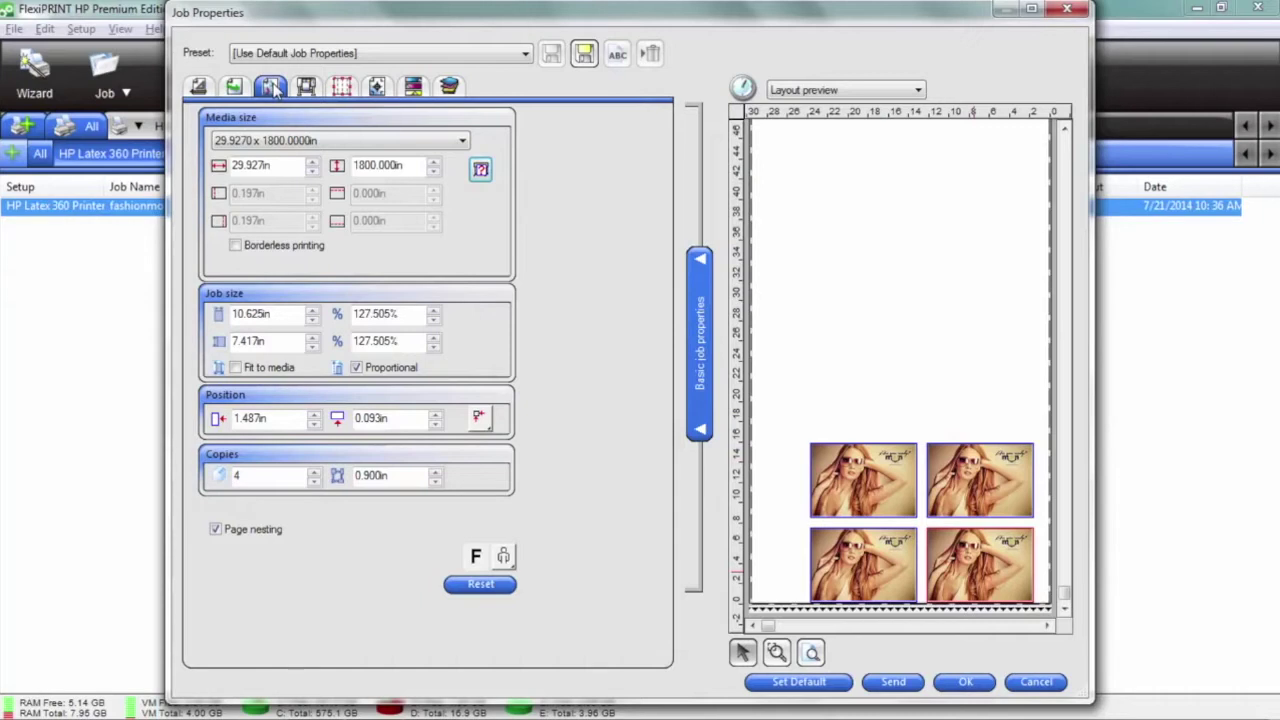
pyautogui.click(273, 88)
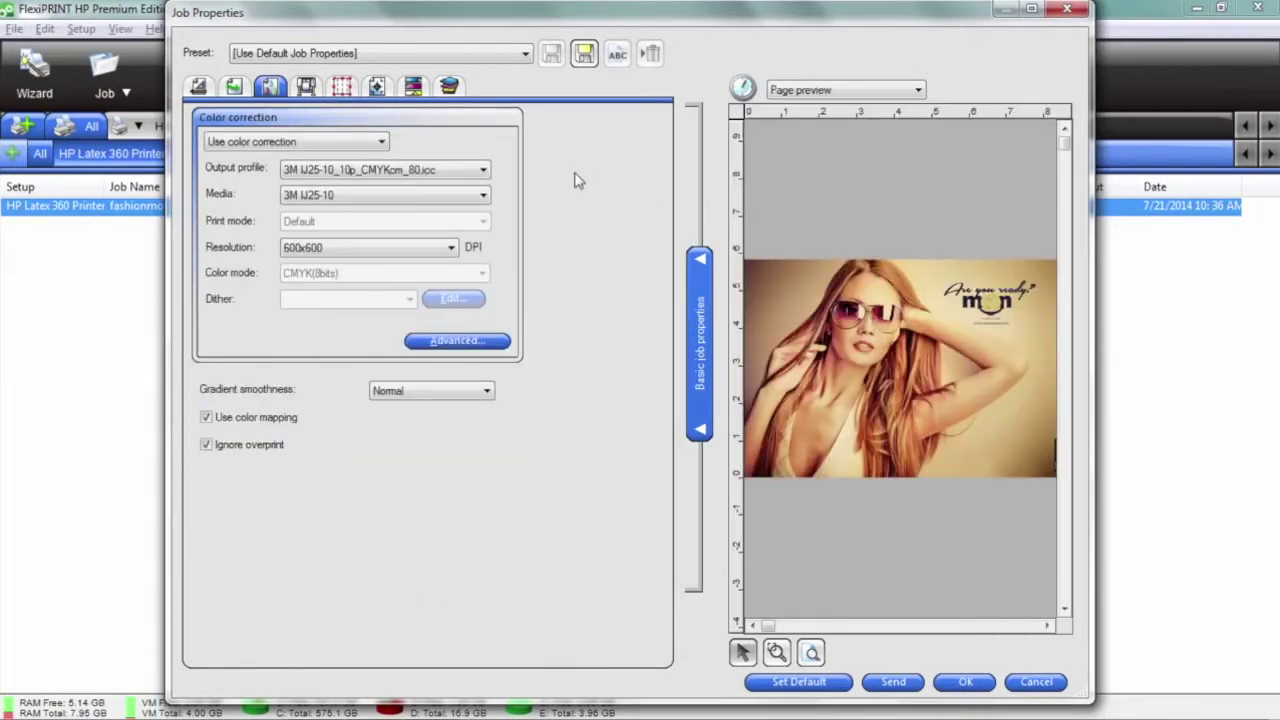
pyautogui.click(485, 172)
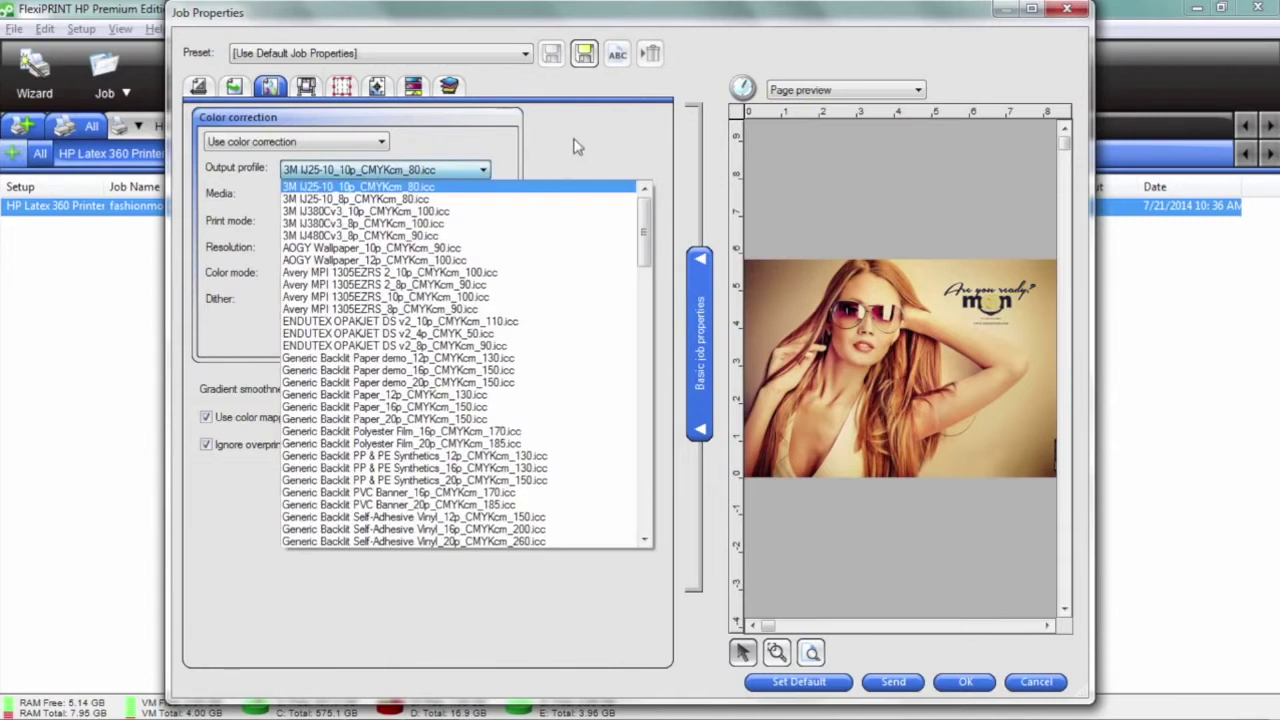
pyautogui.click(574, 147)
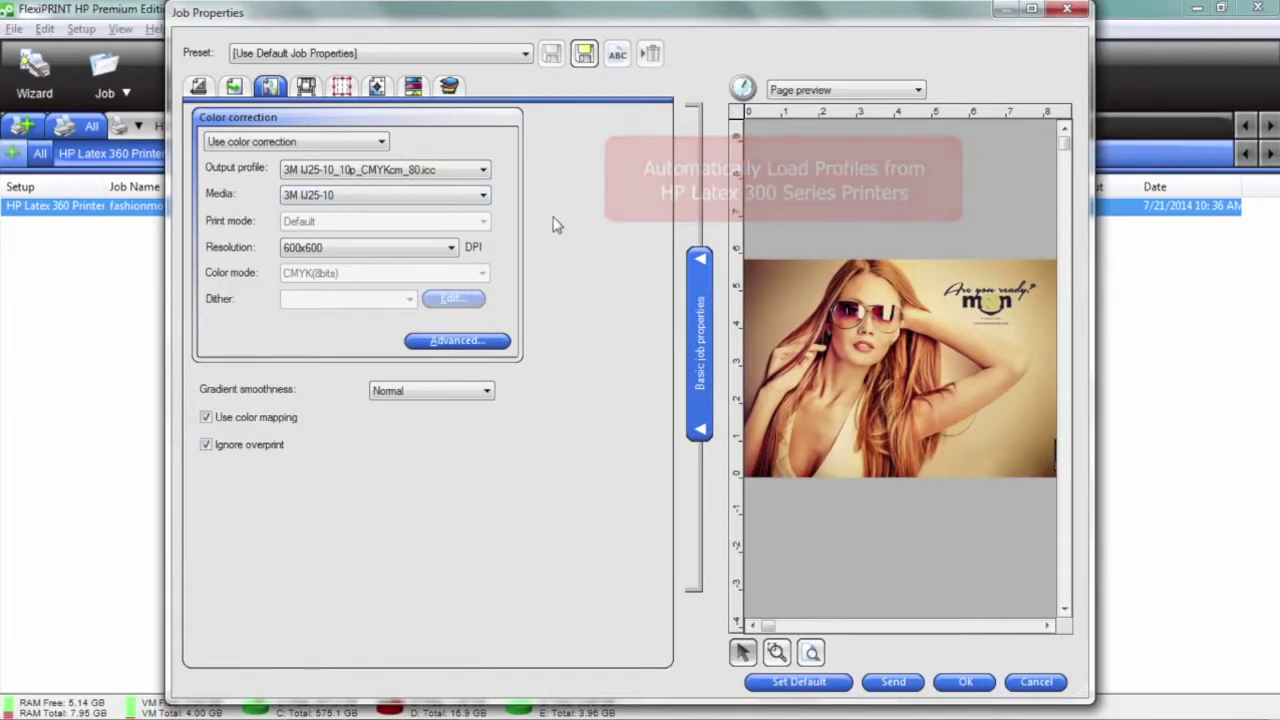
pyautogui.click(341, 86)
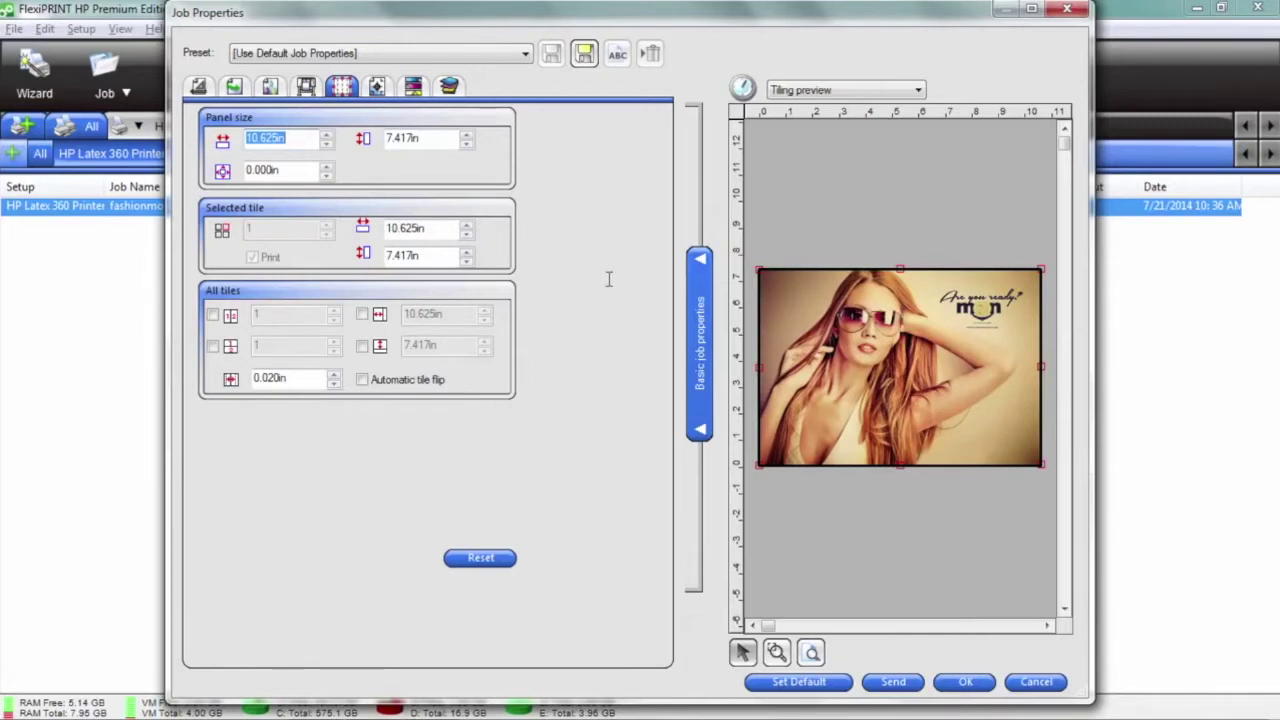
# Tile the fashionmoon job into 3 columns by 2 rows of 3.542 × 3.708 in tiles.
pyautogui.click(212, 315)
pyautogui.click(212, 346)
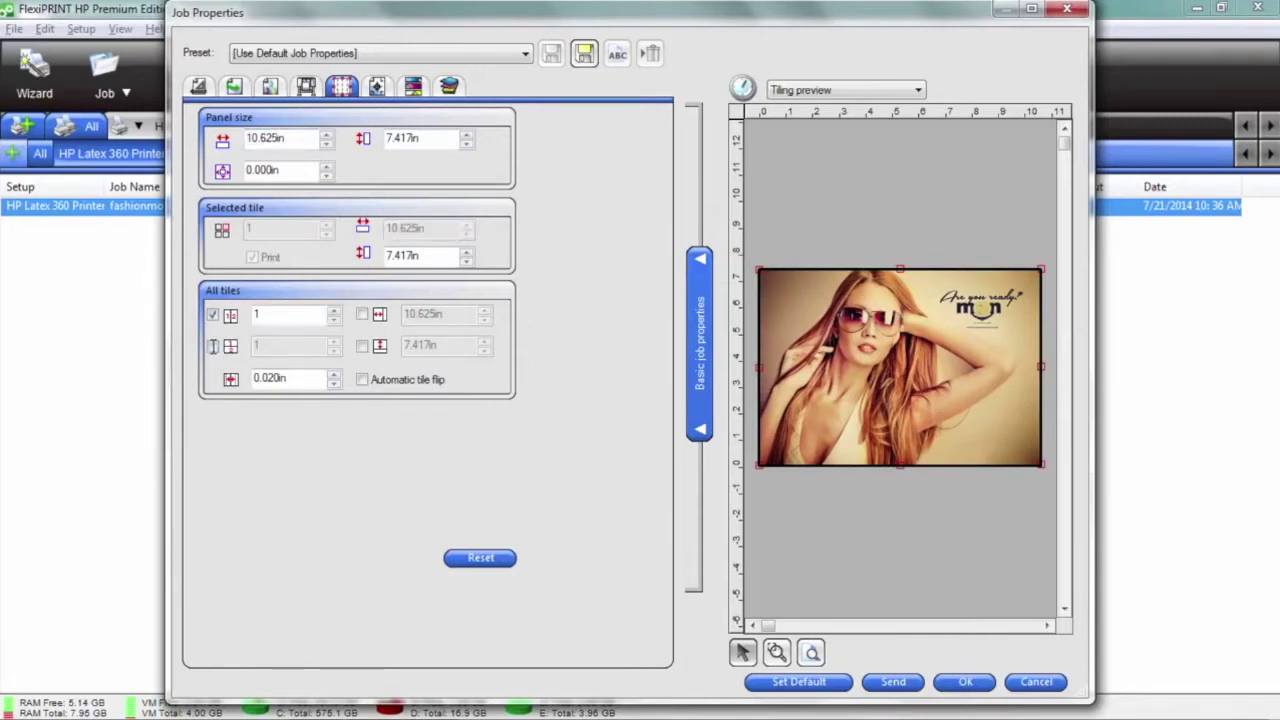
pyautogui.click(333, 312)
pyautogui.click(333, 312)
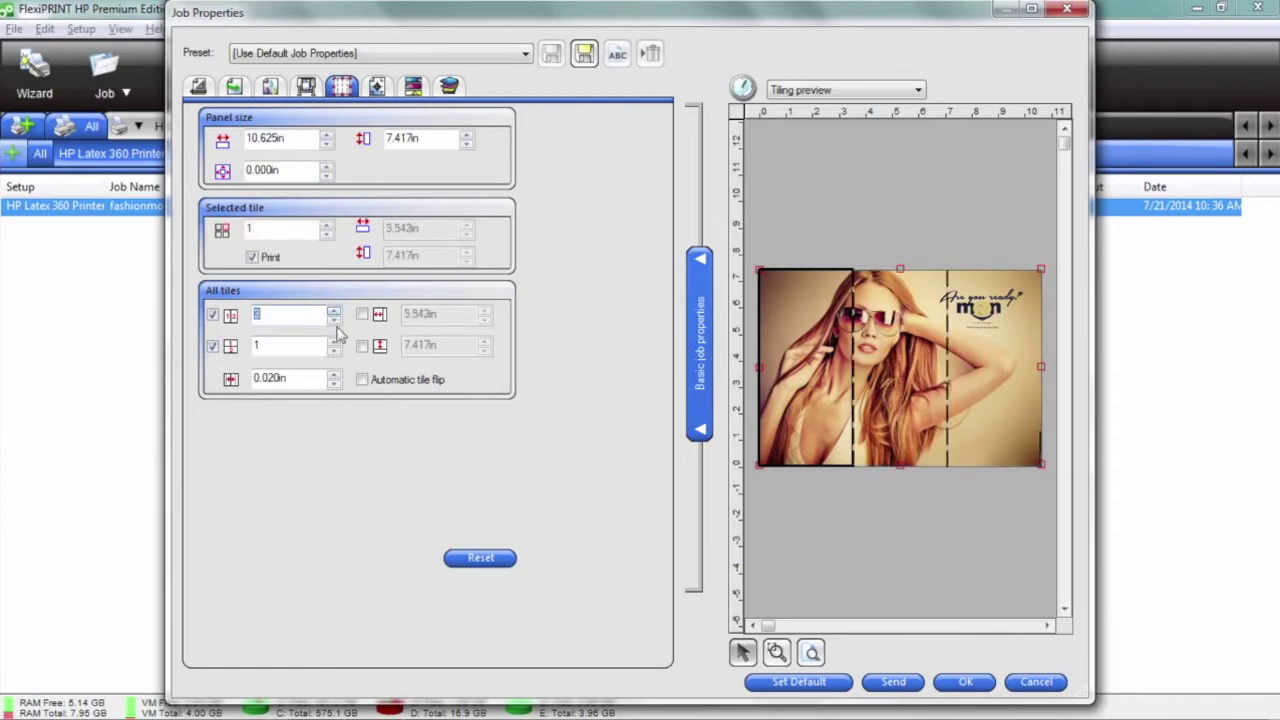
pyautogui.click(333, 341)
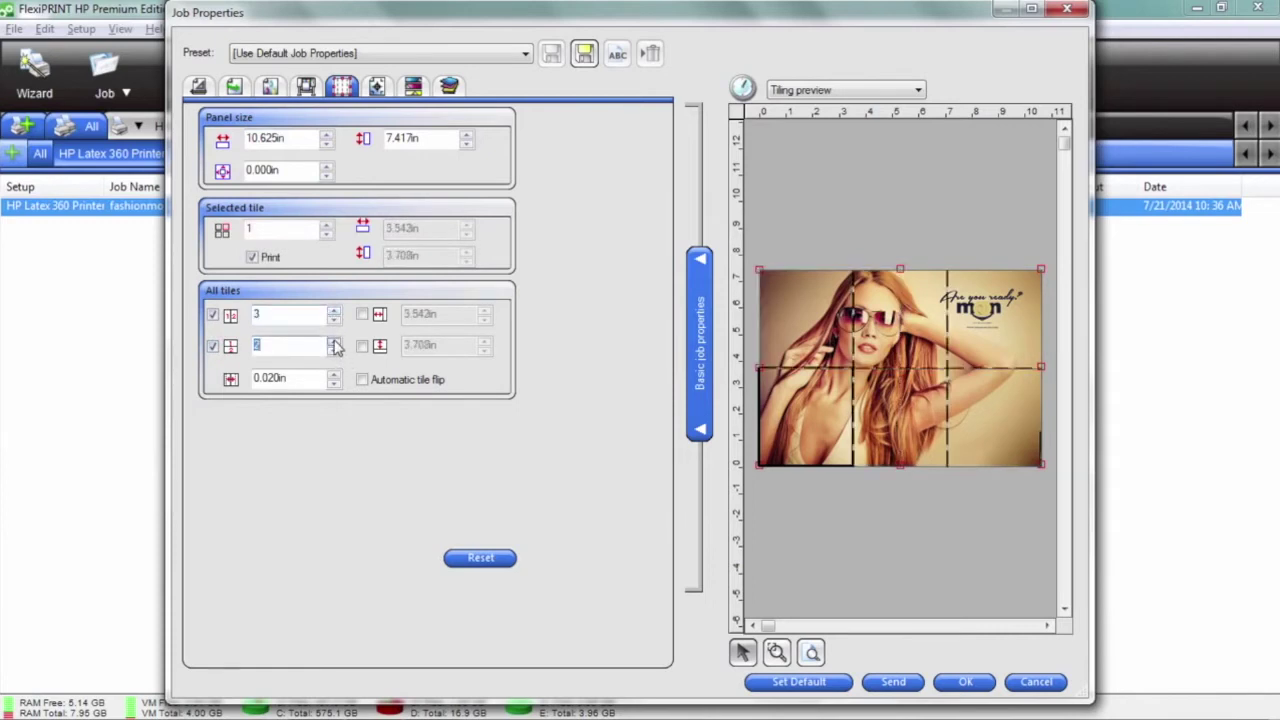
pyautogui.click(212, 346)
pyautogui.click(212, 315)
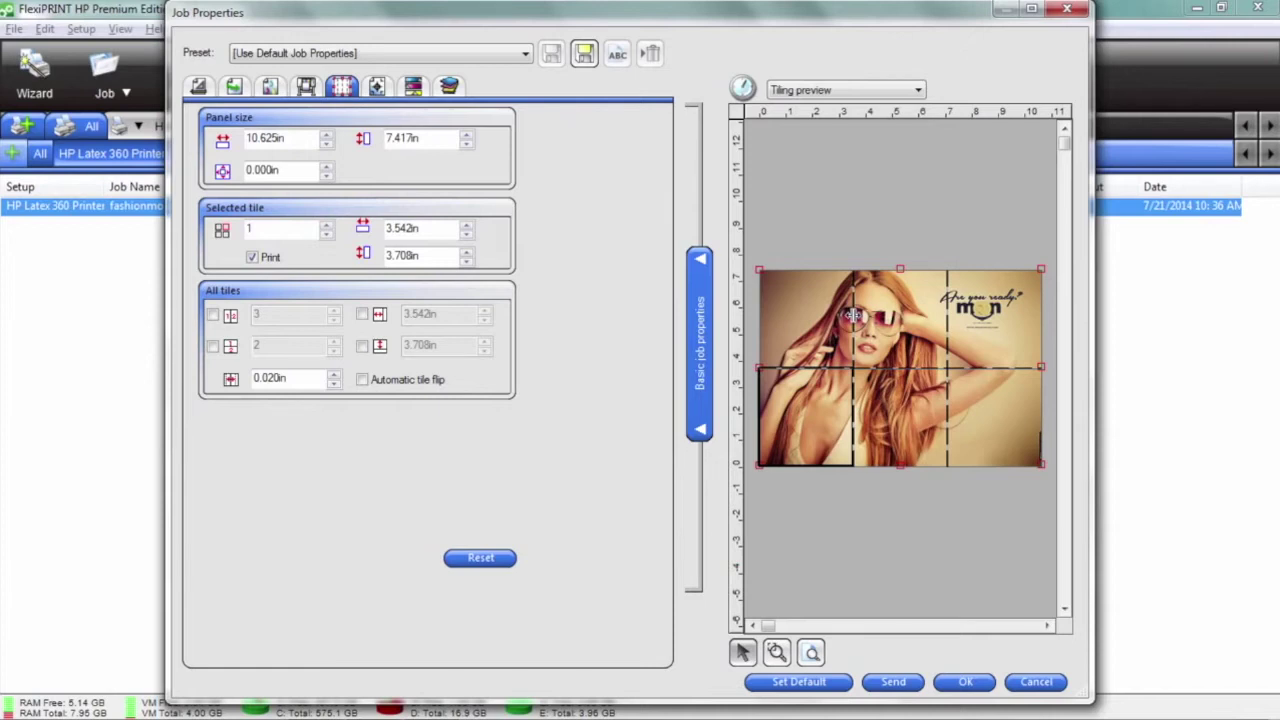
# Narrow the left tile column, lower the middle row split, and print only the top-left tile.
pyautogui.moveTo(851, 314); pyautogui.dragTo(812, 318)
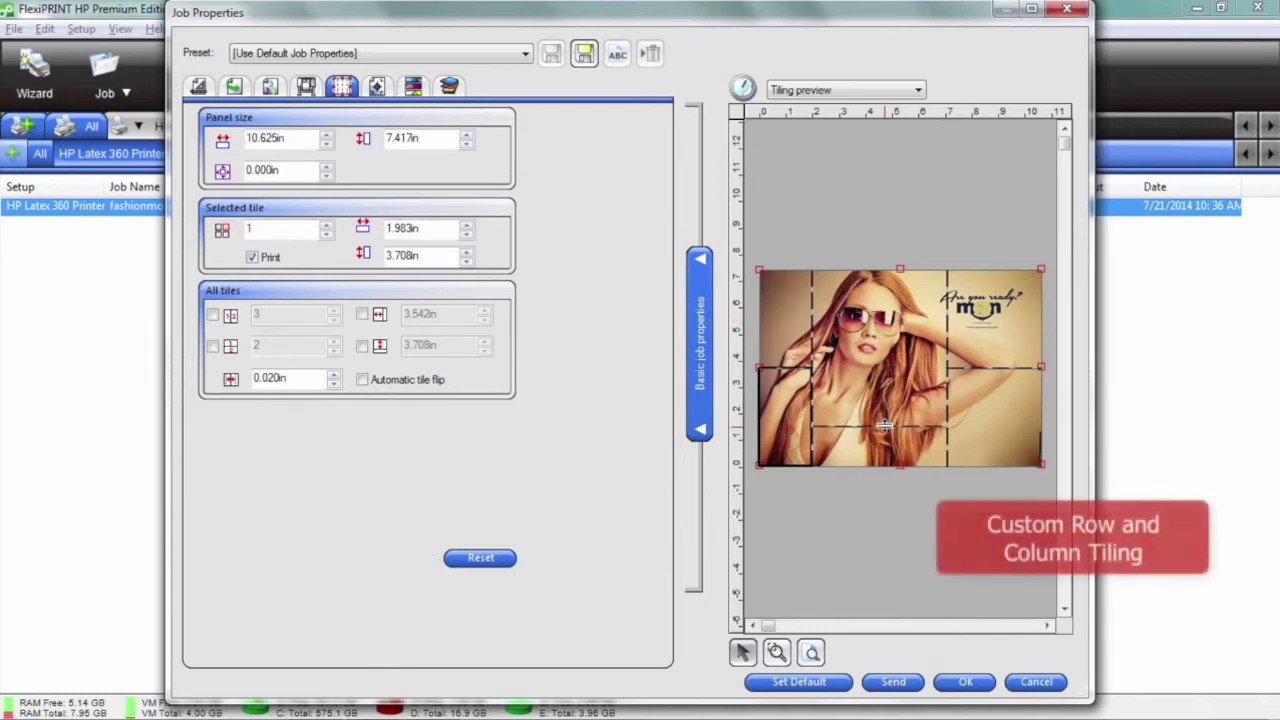
pyautogui.moveTo(867, 349); pyautogui.dragTo(883, 398)
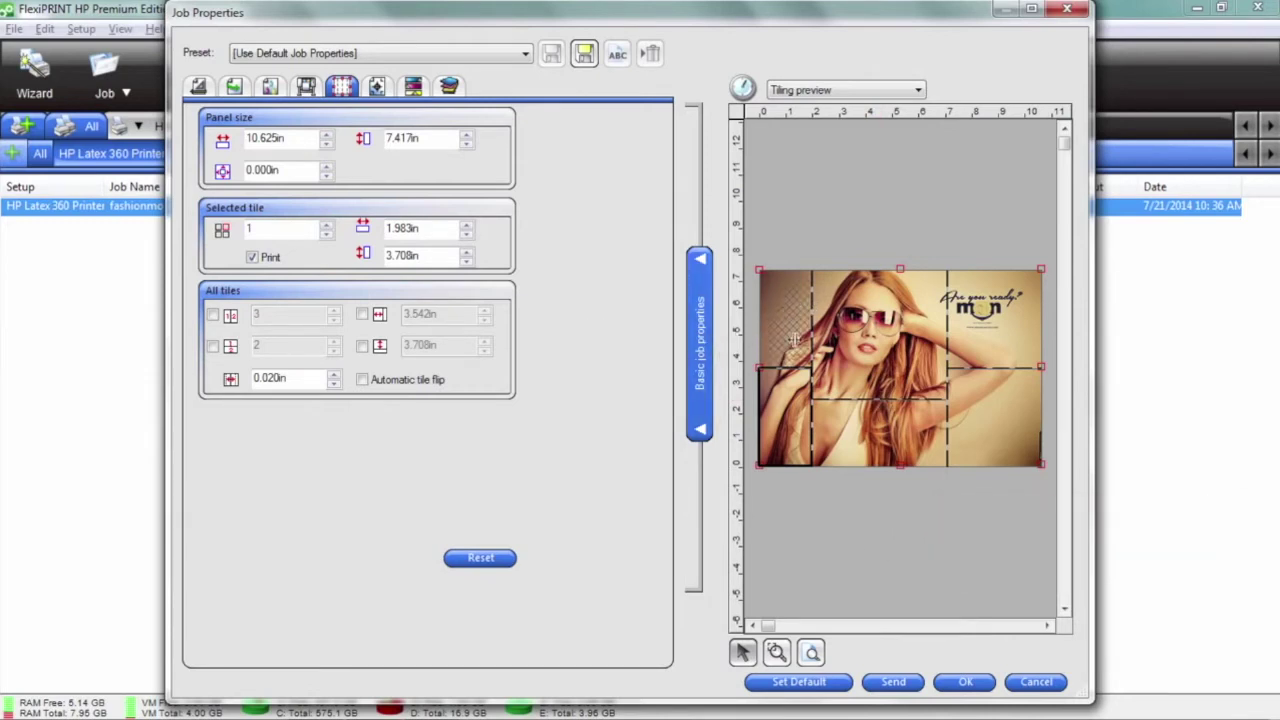
pyautogui.click(791, 430)
pyautogui.click(863, 437)
pyautogui.click(1008, 418)
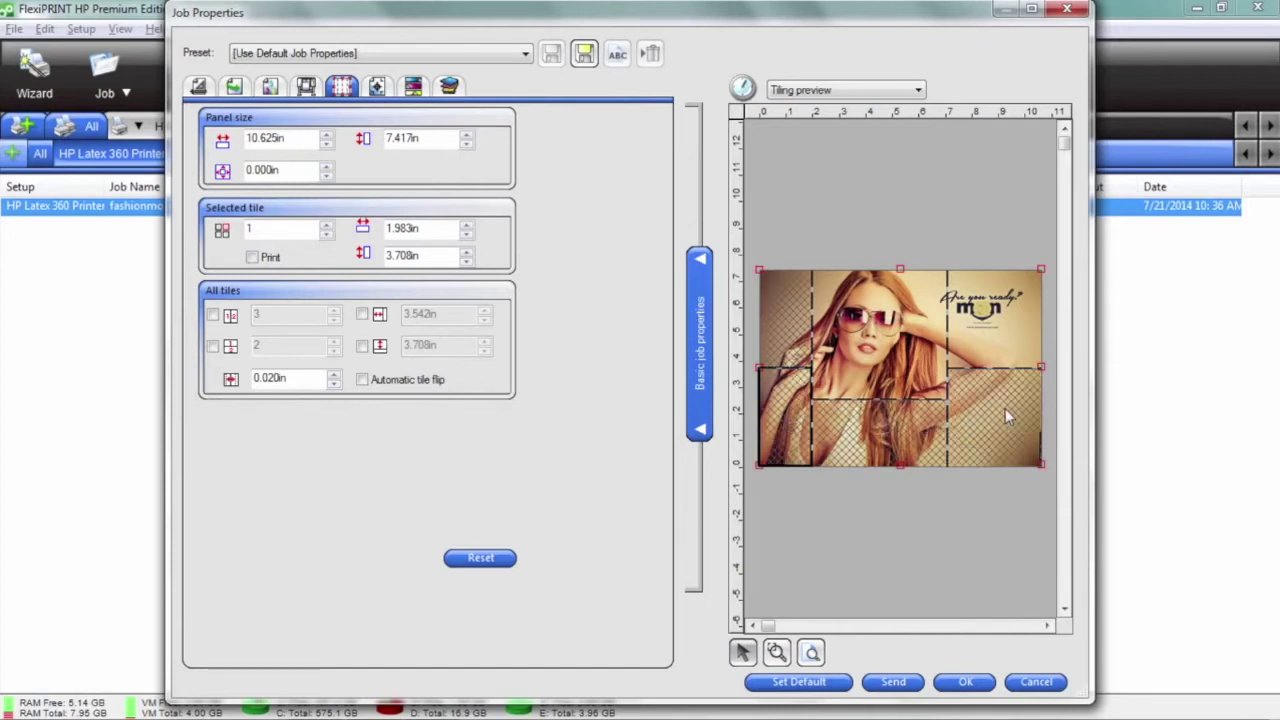
pyautogui.click(1000, 338)
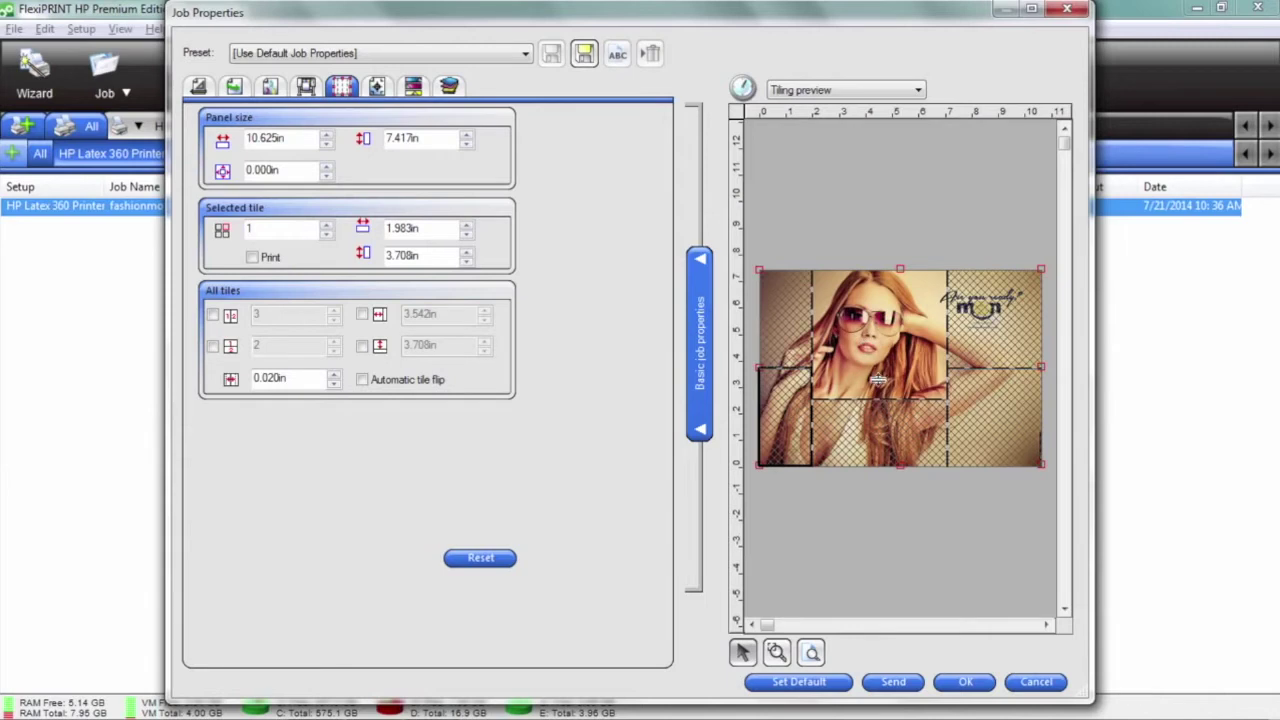
pyautogui.click(802, 327)
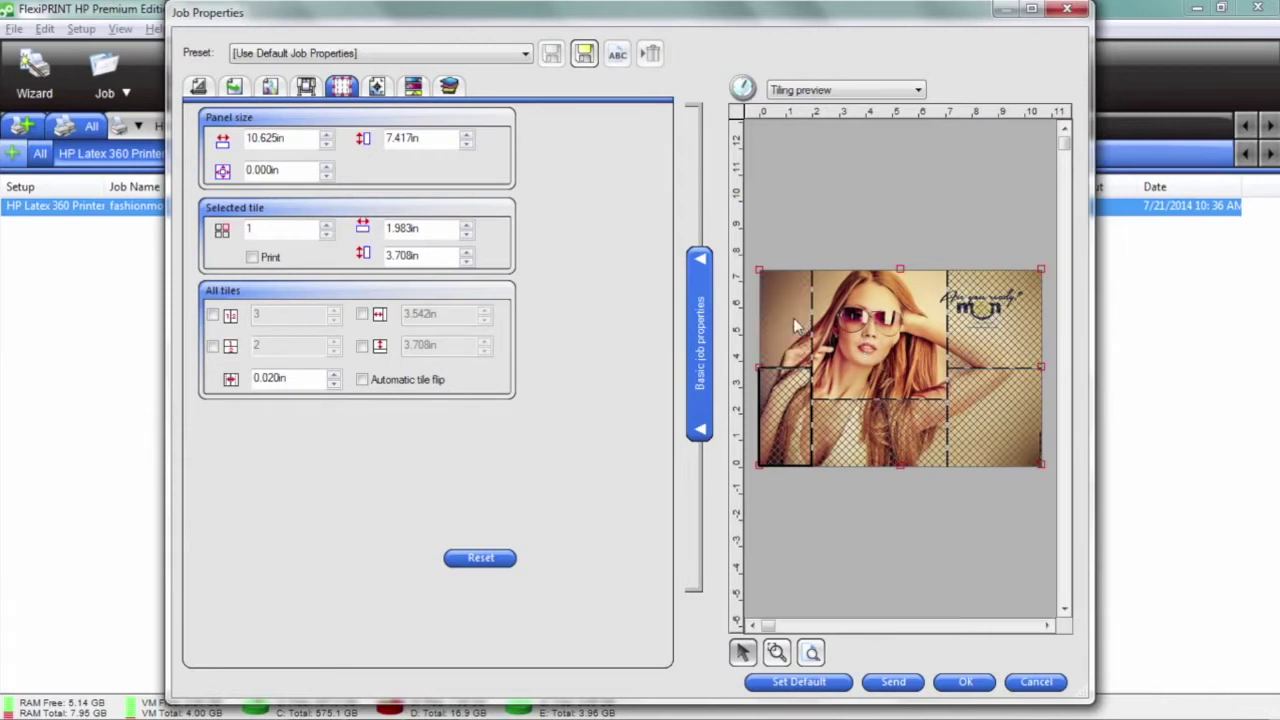
pyautogui.click(870, 338)
pyautogui.click(803, 425)
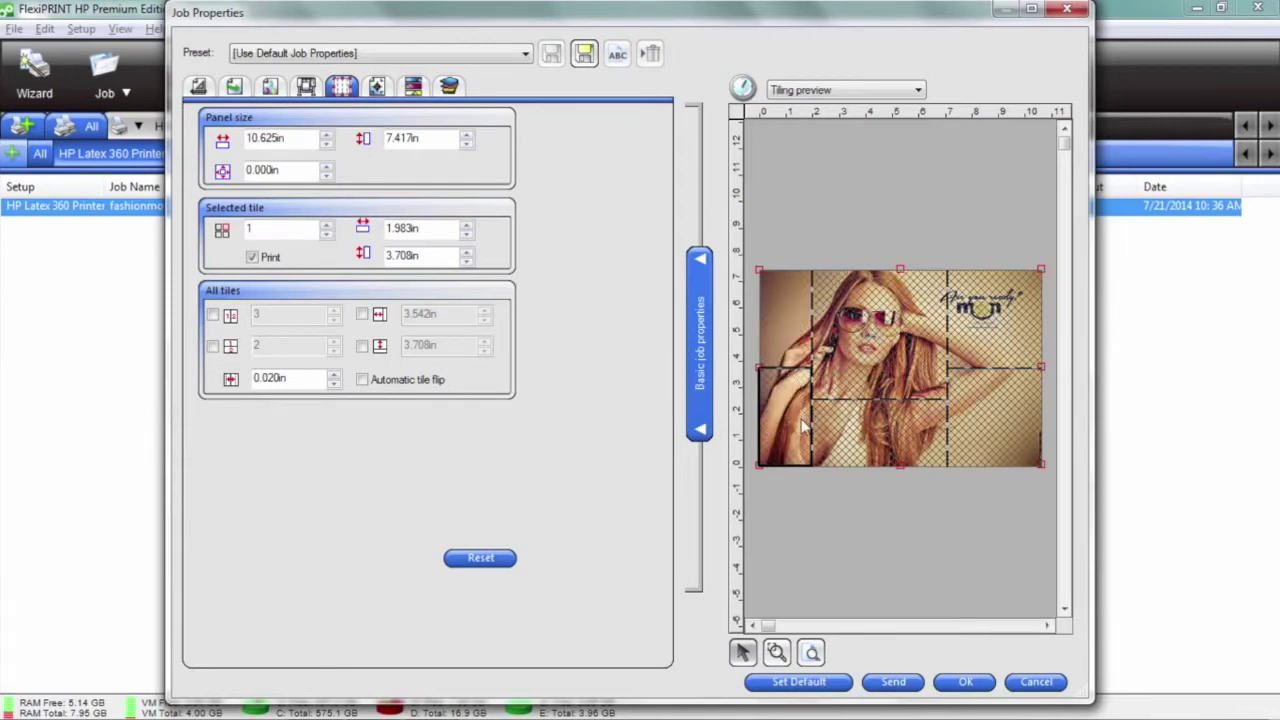
pyautogui.click(851, 435)
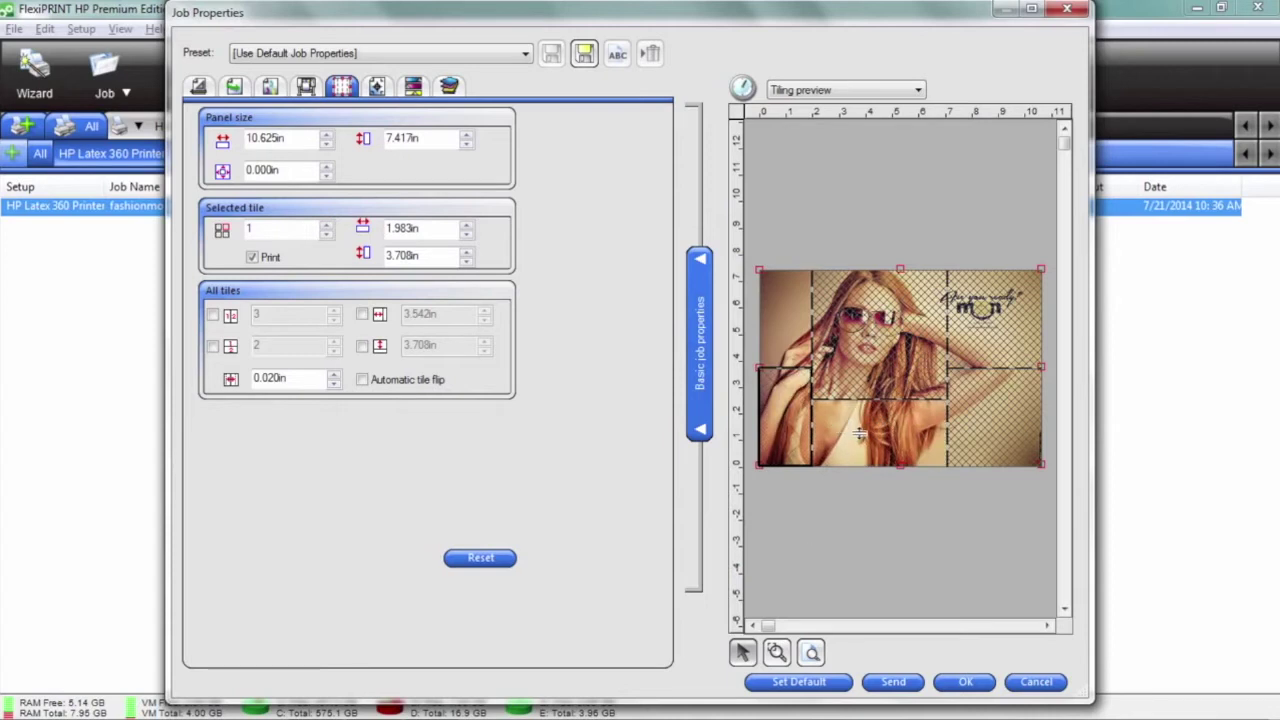
pyautogui.click(858, 433)
pyautogui.click(790, 438)
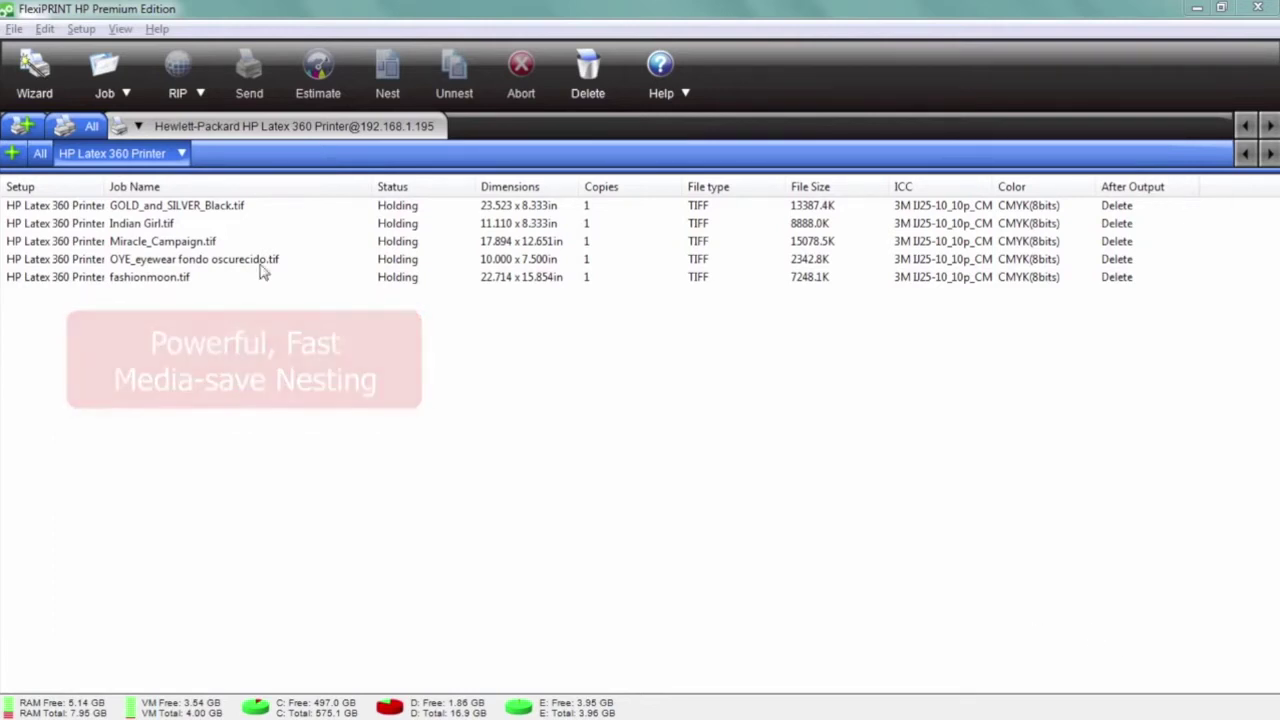
# Select GOLD_and_SILVER_Black.tif through OYE_eyewear and nest the four jobs into 'Nest (4 jobs)'.
pyautogui.click(212, 206)
pyautogui.press('Down')
pyautogui.press('Down')
pyautogui.press('Down')
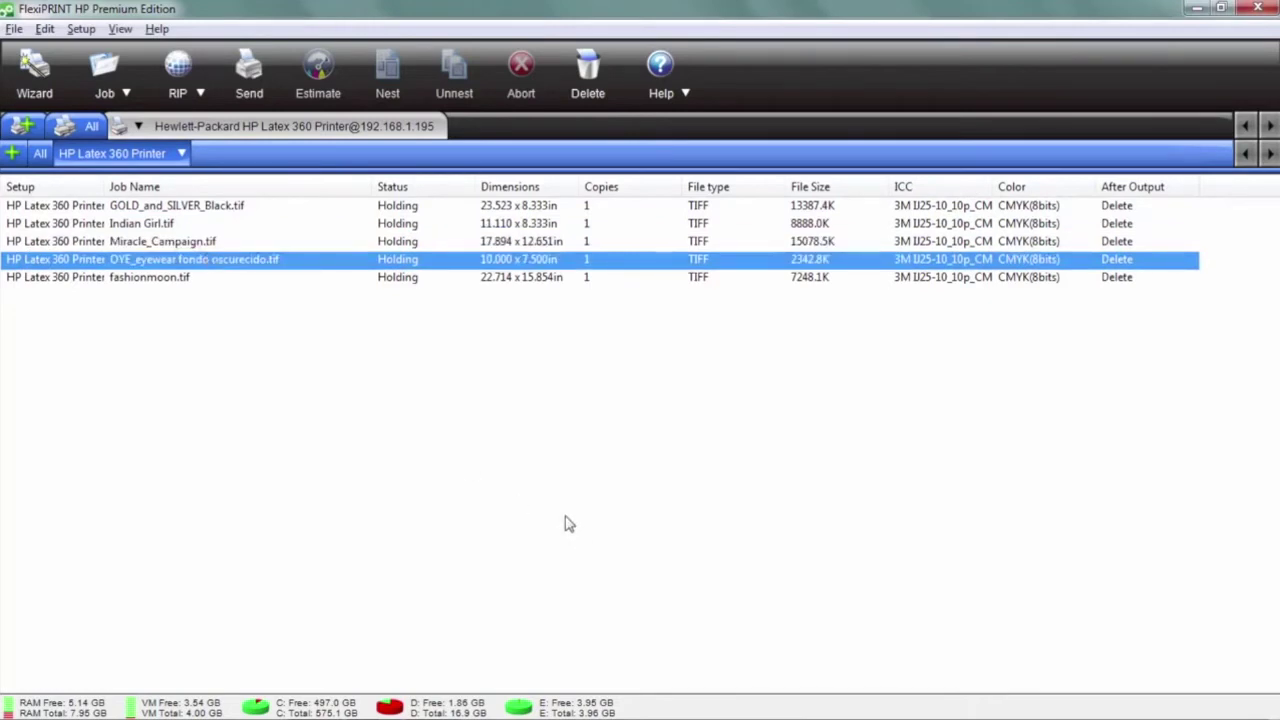
pyautogui.click(405, 446)
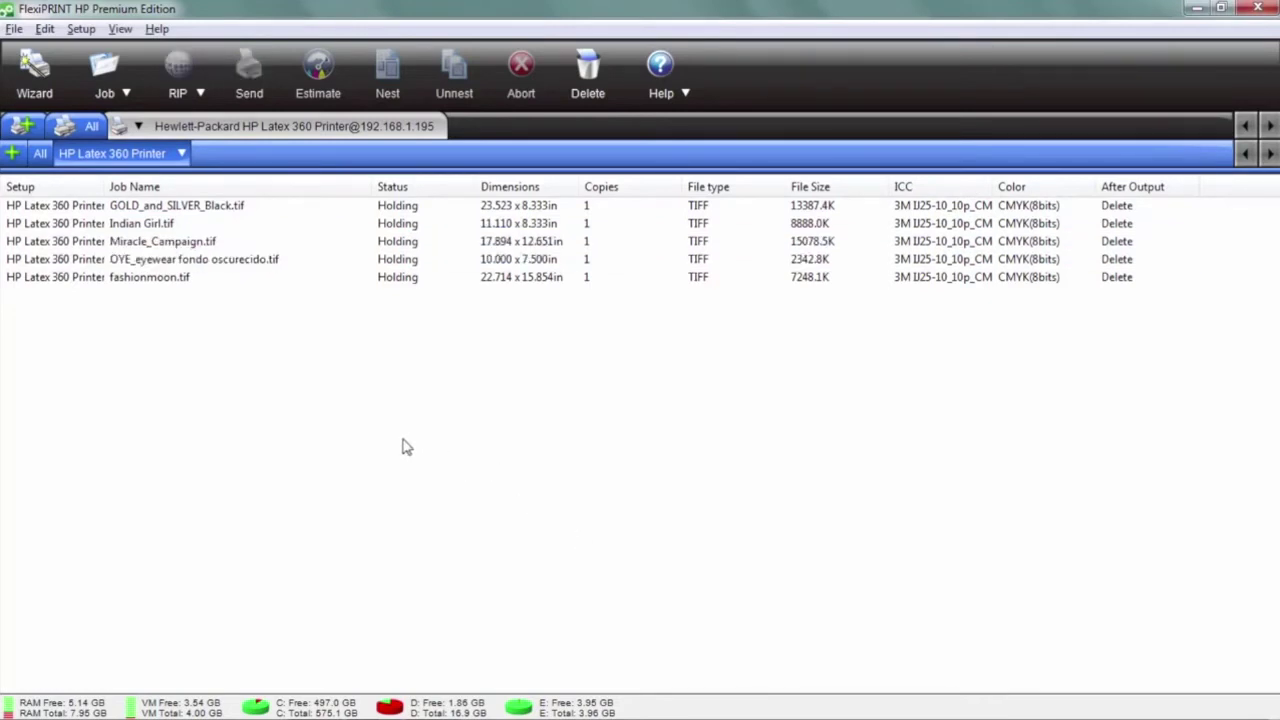
pyautogui.click(212, 206)
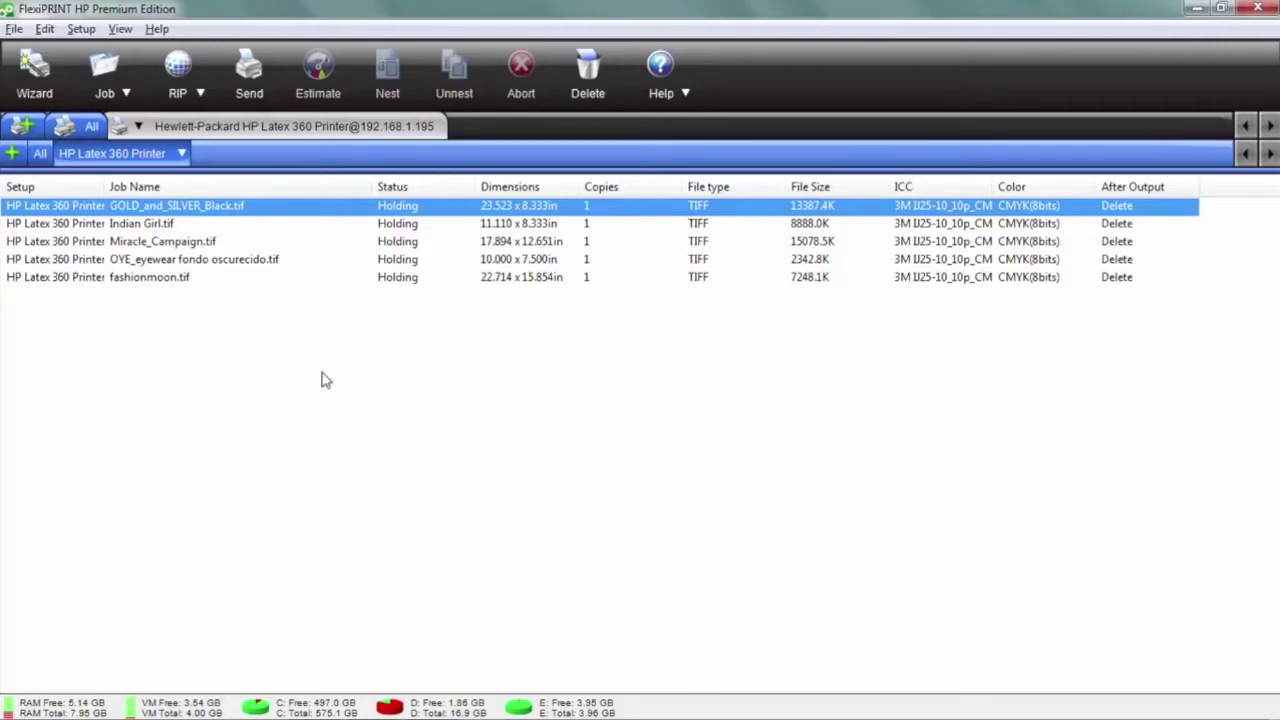
pyautogui.keyDown('shift'); pyautogui.click(227, 265); pyautogui.keyUp('shift')
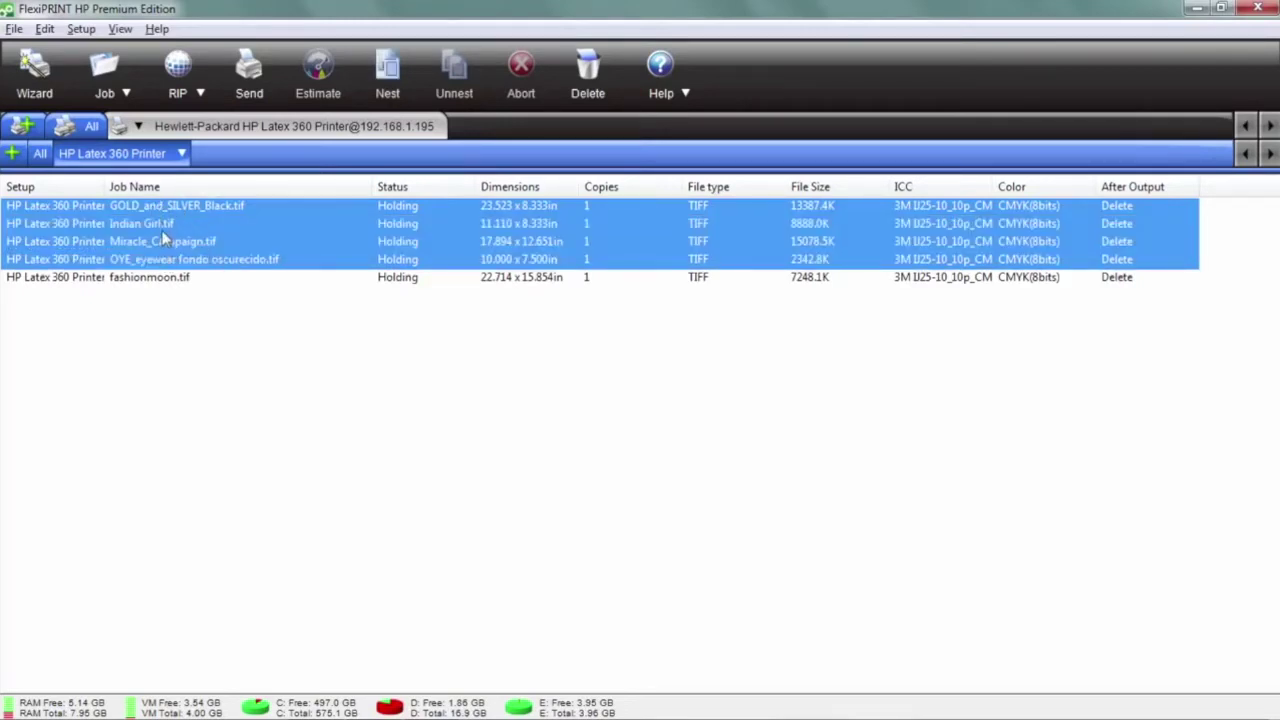
pyautogui.rightClick(161, 223)
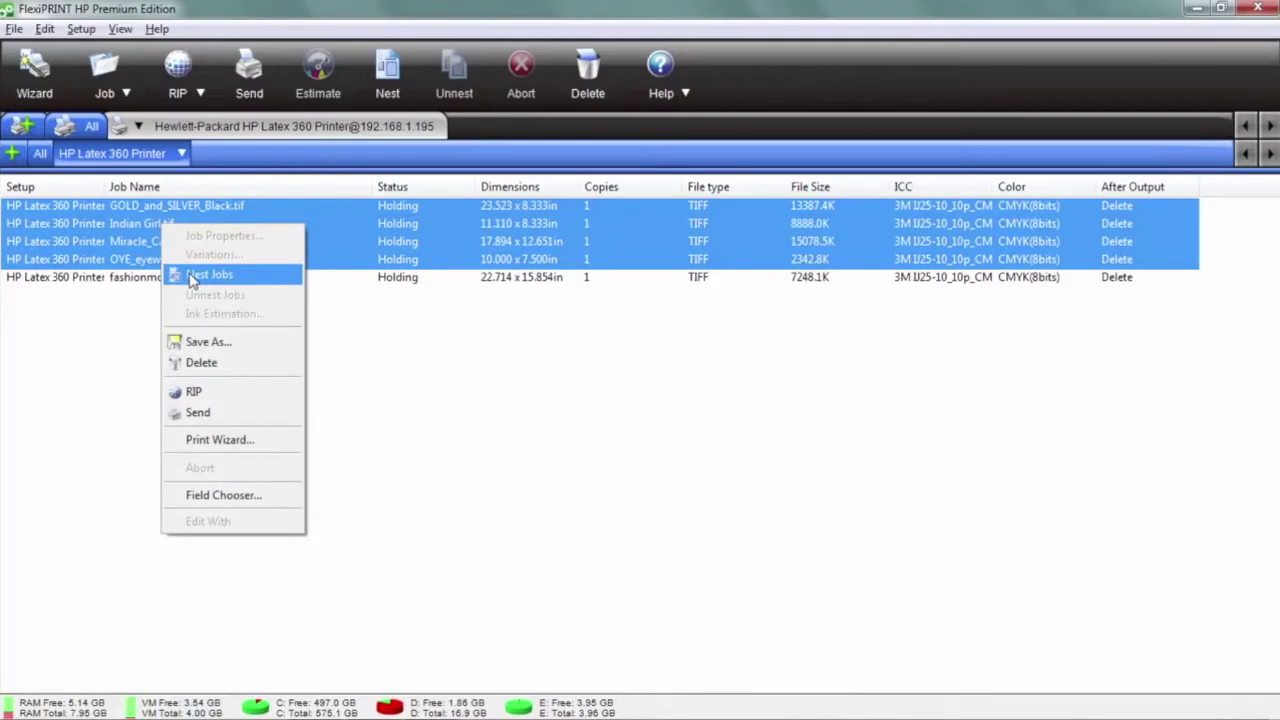
pyautogui.click(193, 278)
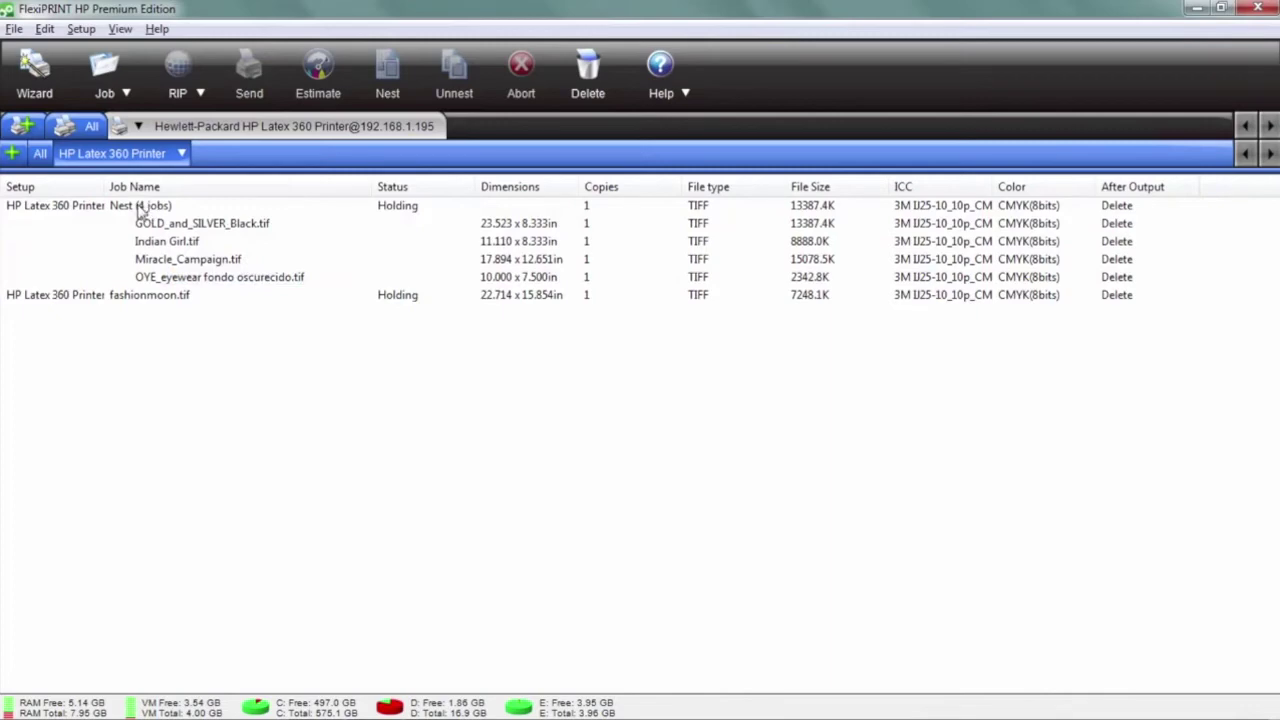
pyautogui.doubleClick(140, 205)
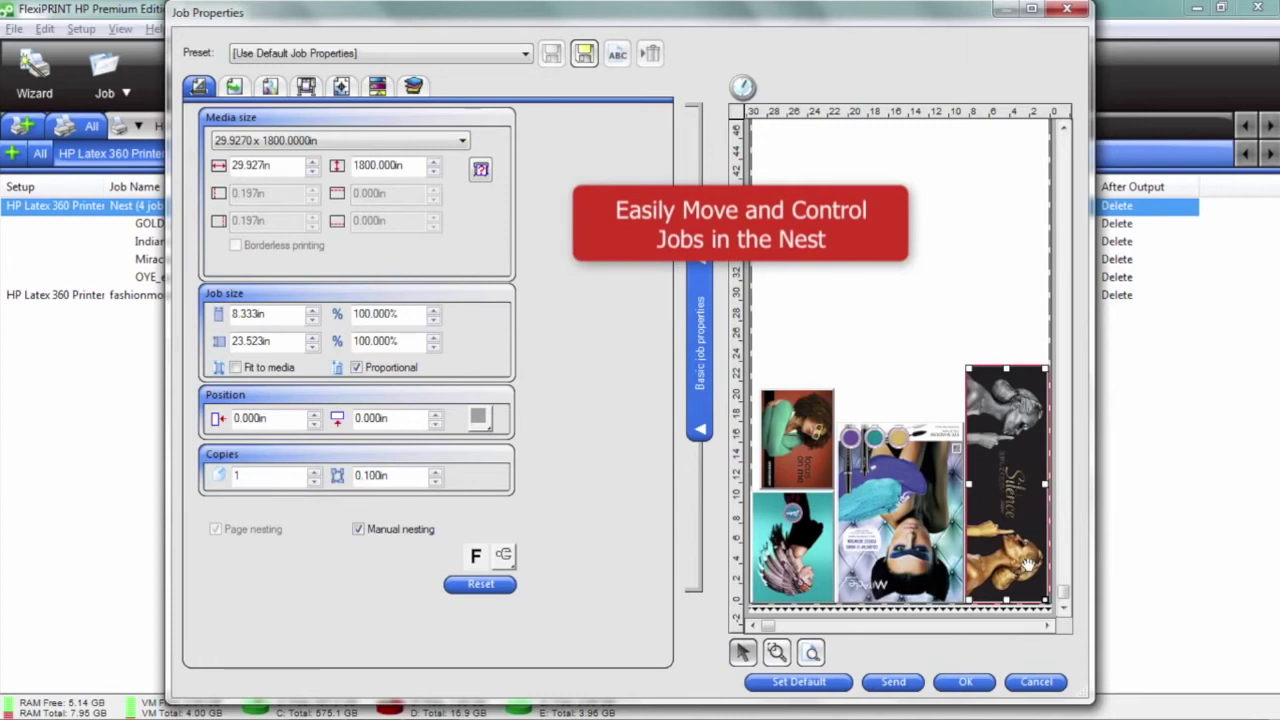
pyautogui.moveTo(1033, 566); pyautogui.dragTo(1036, 340)
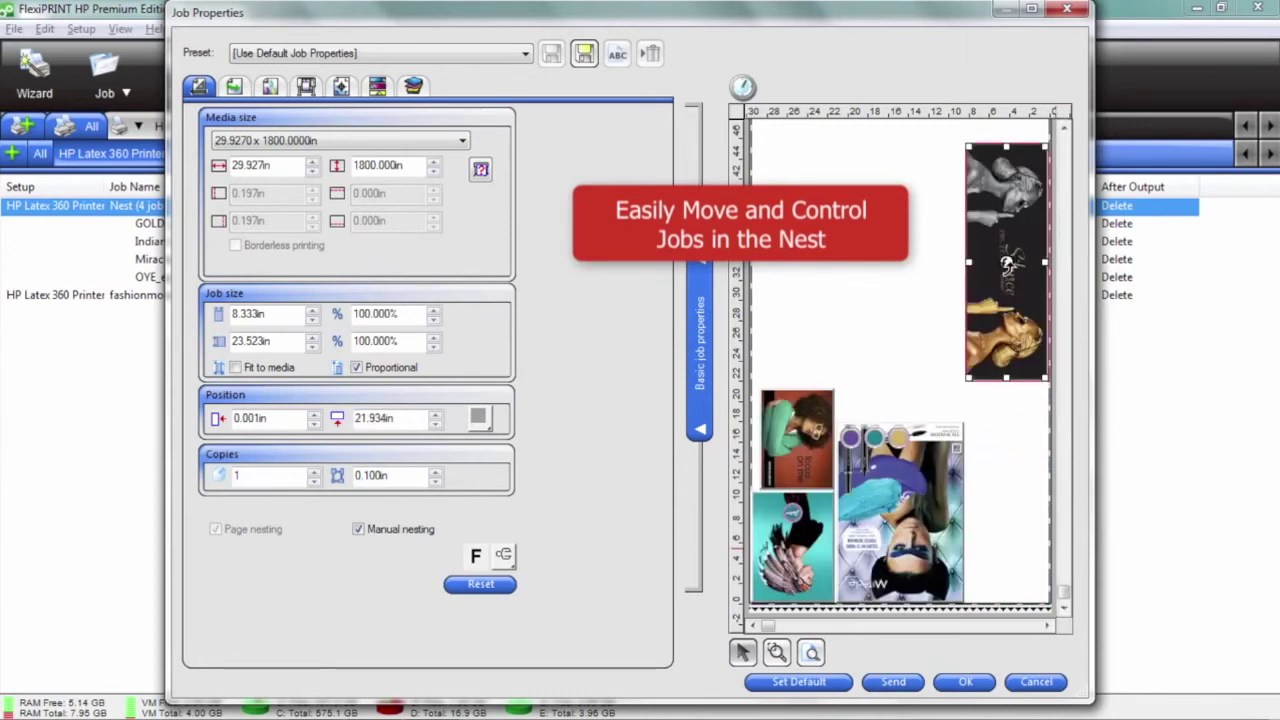
pyautogui.click(1008, 264)
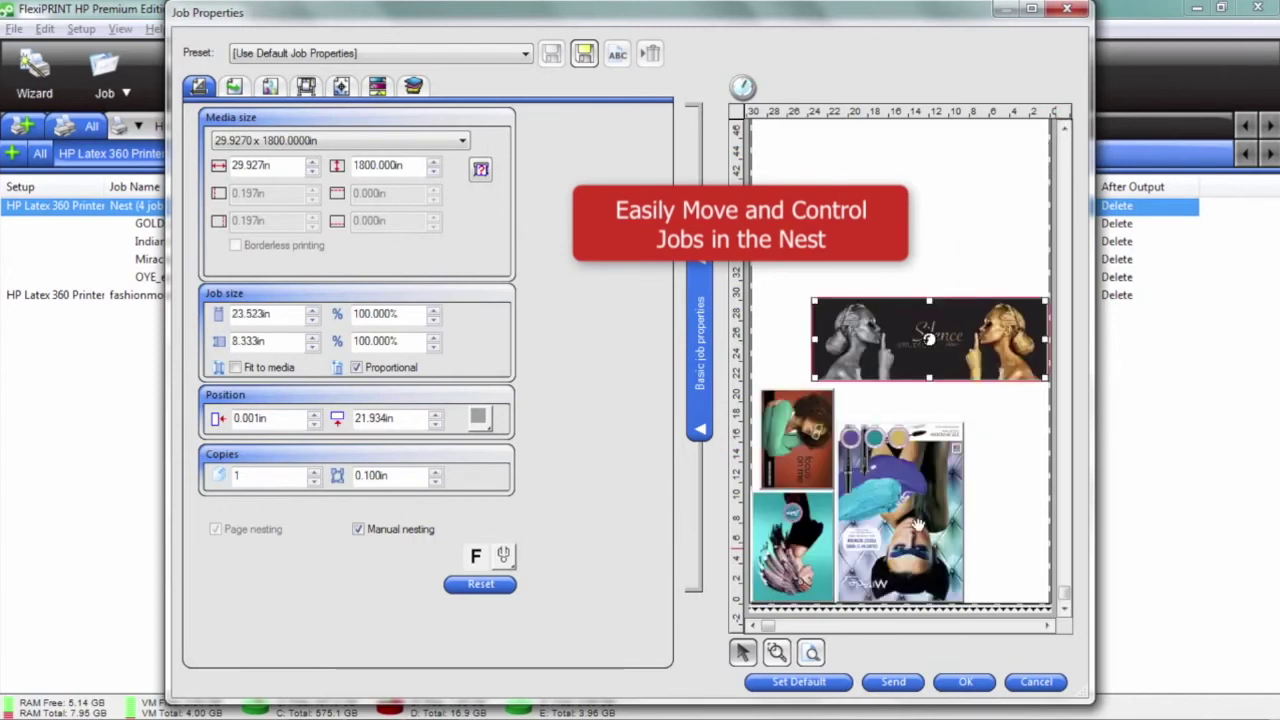
pyautogui.moveTo(912, 517); pyautogui.dragTo(957, 508)
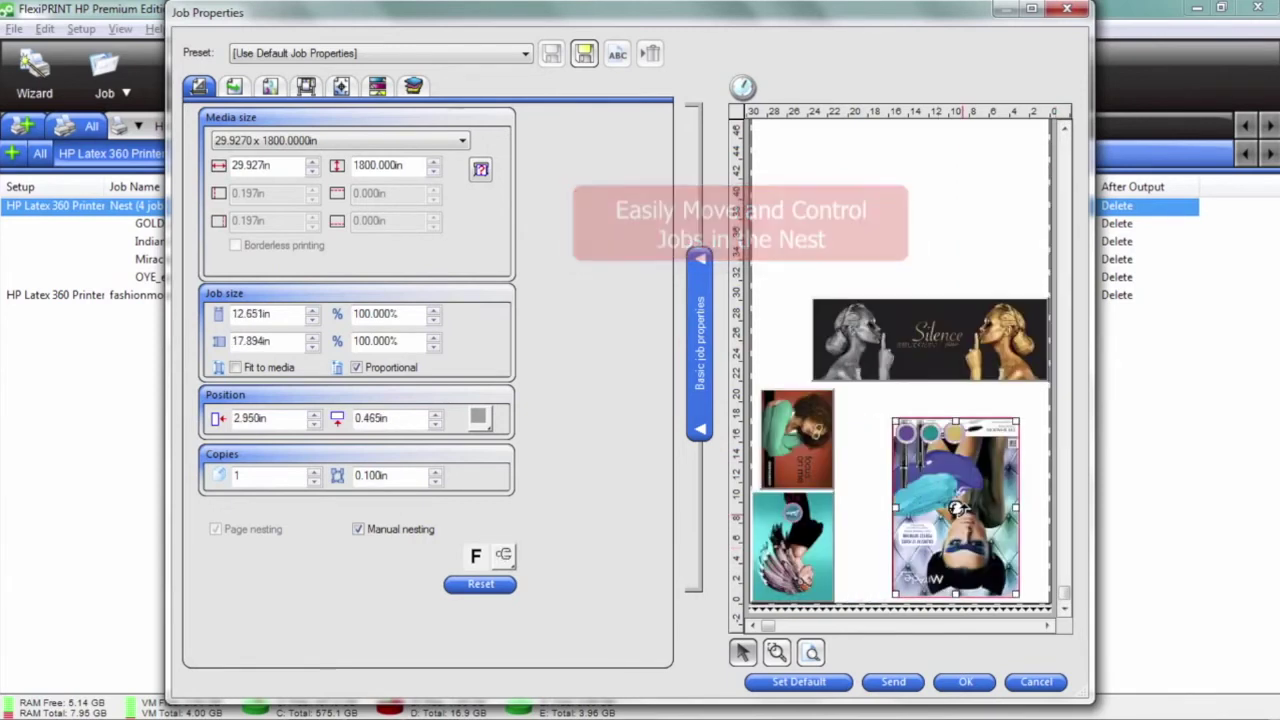
pyautogui.click(797, 424)
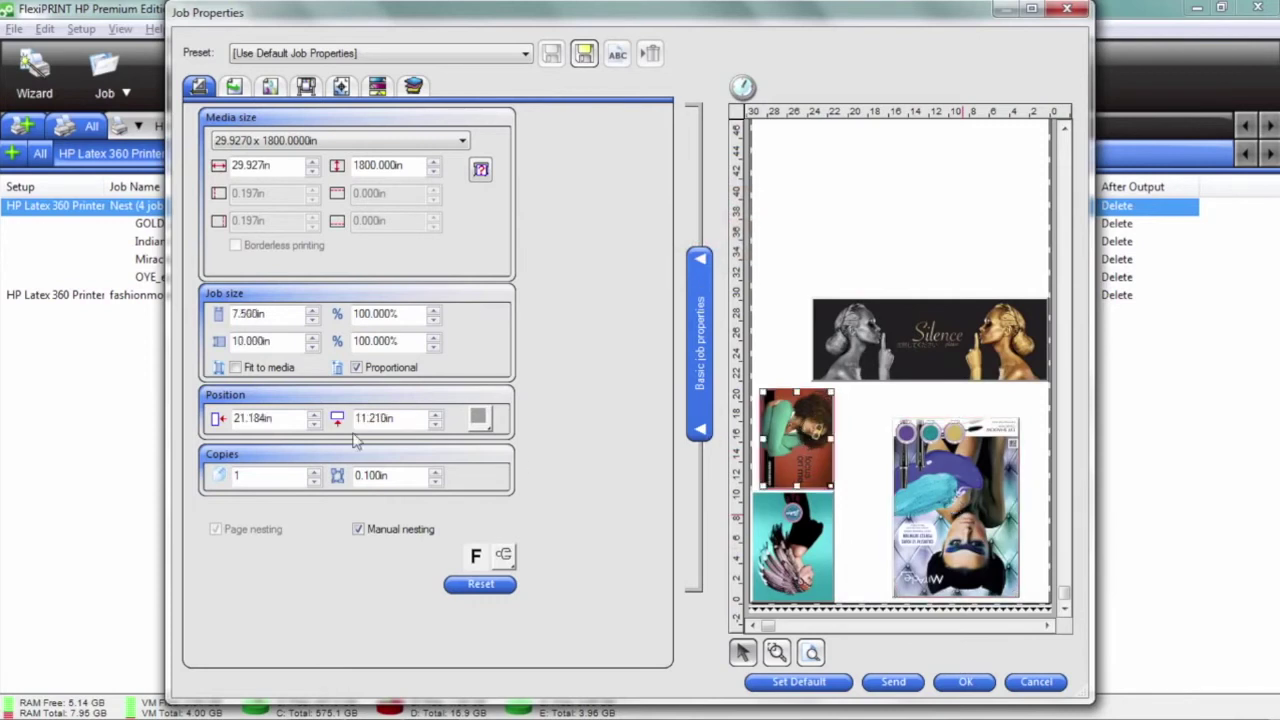
pyautogui.click(314, 471)
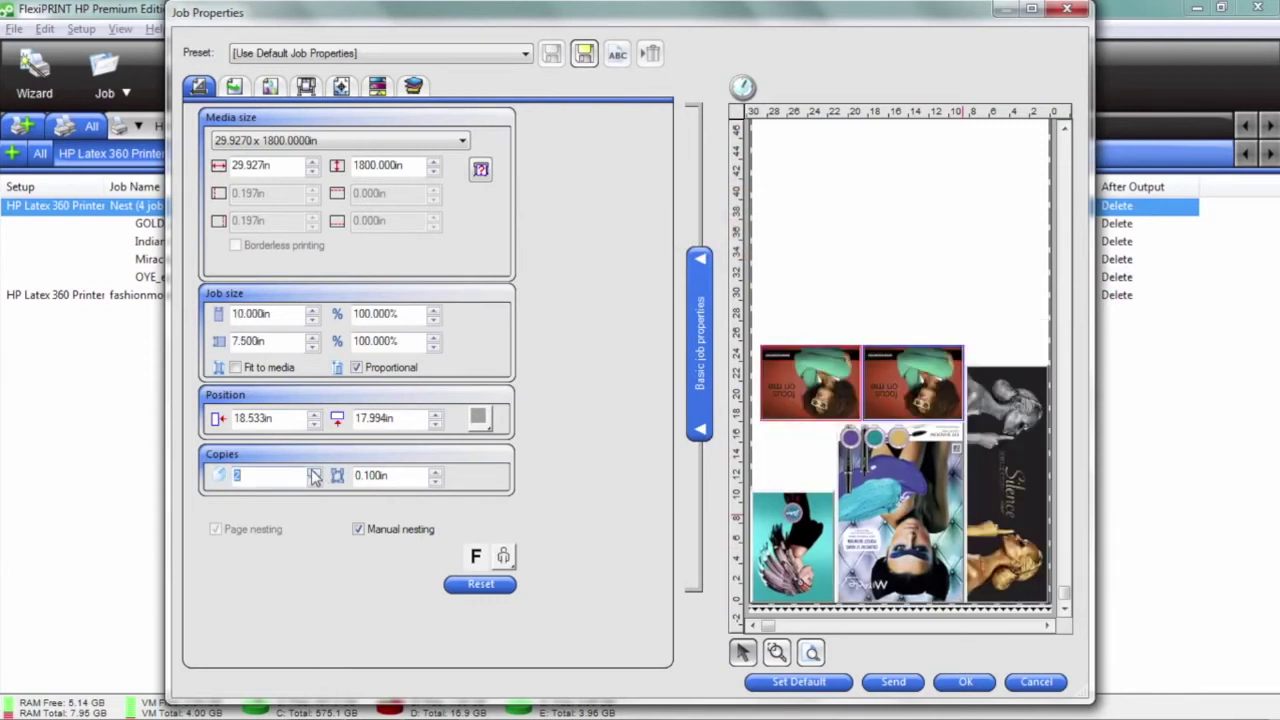
pyautogui.click(314, 471)
pyautogui.click(314, 471)
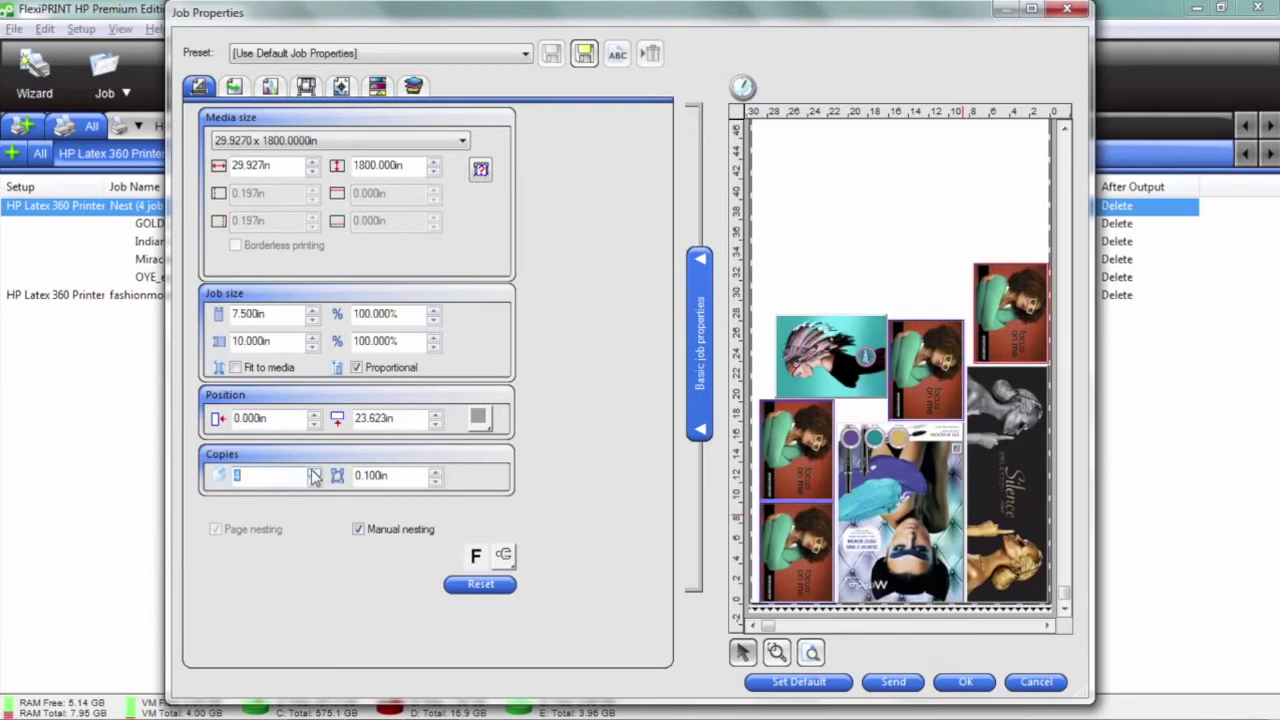
pyautogui.click(1038, 682)
pyautogui.click(112, 303)
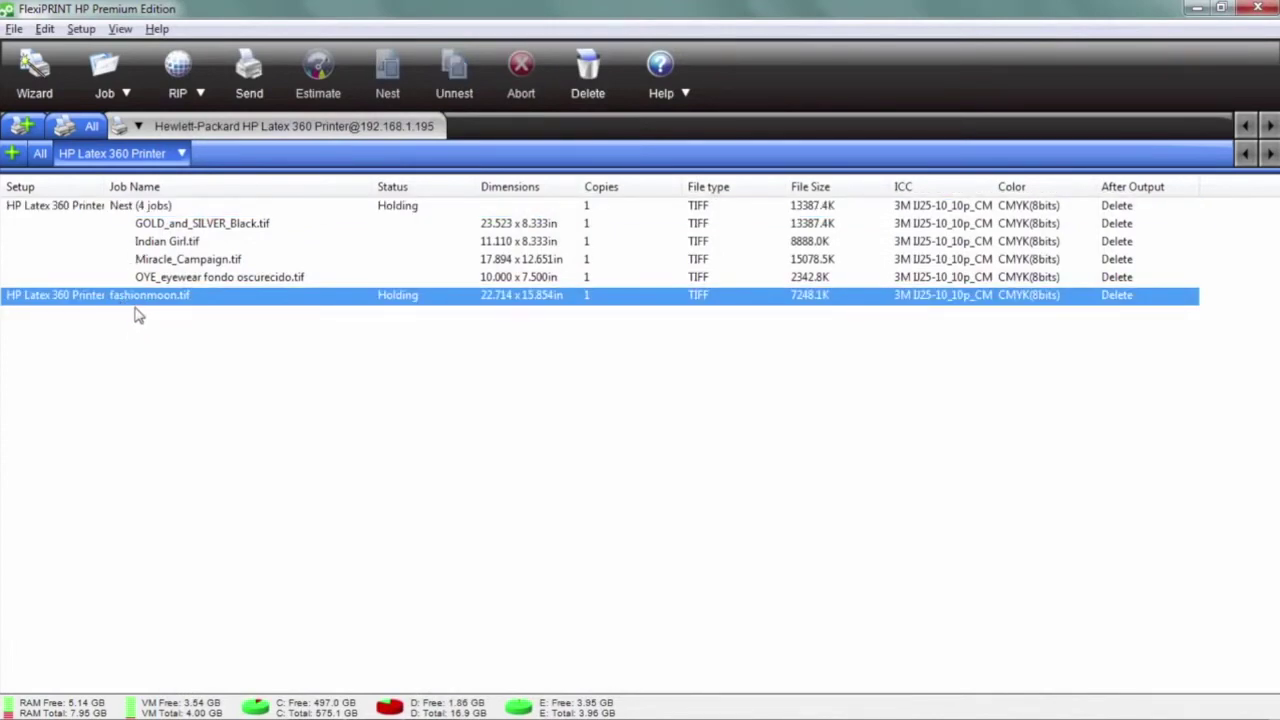
pyautogui.doubleClick(139, 300)
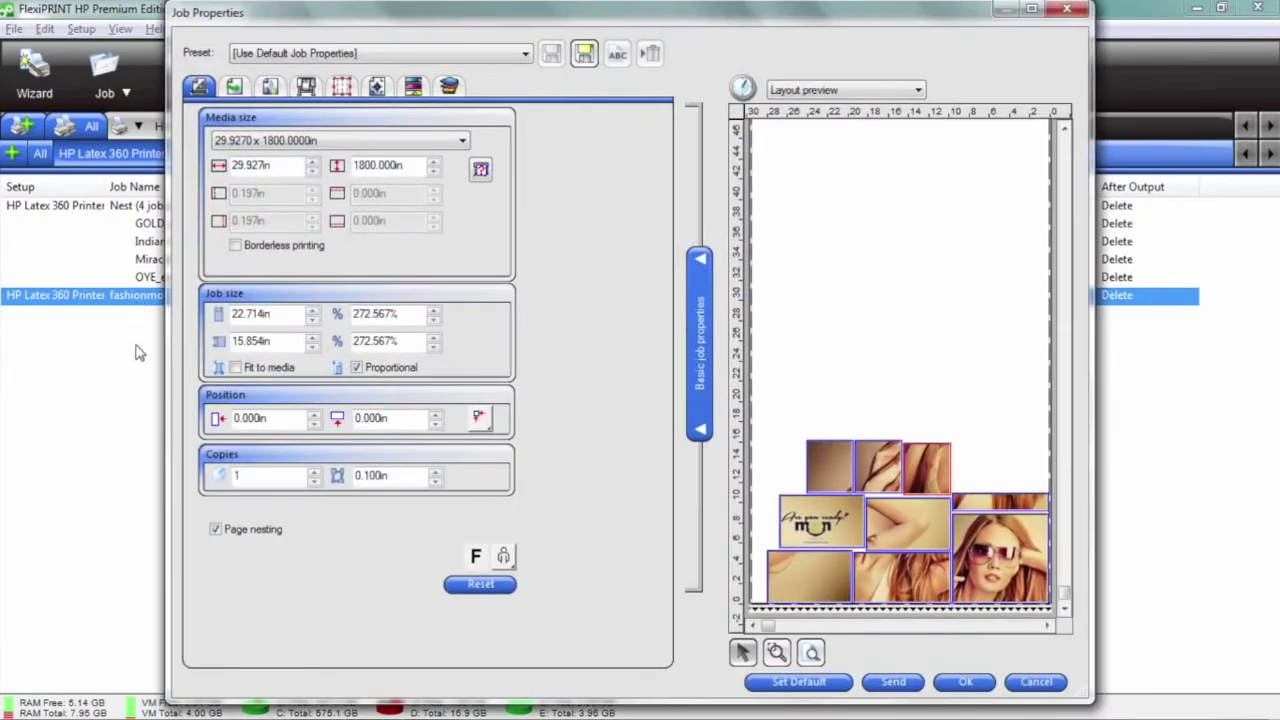
pyautogui.click(850, 90)
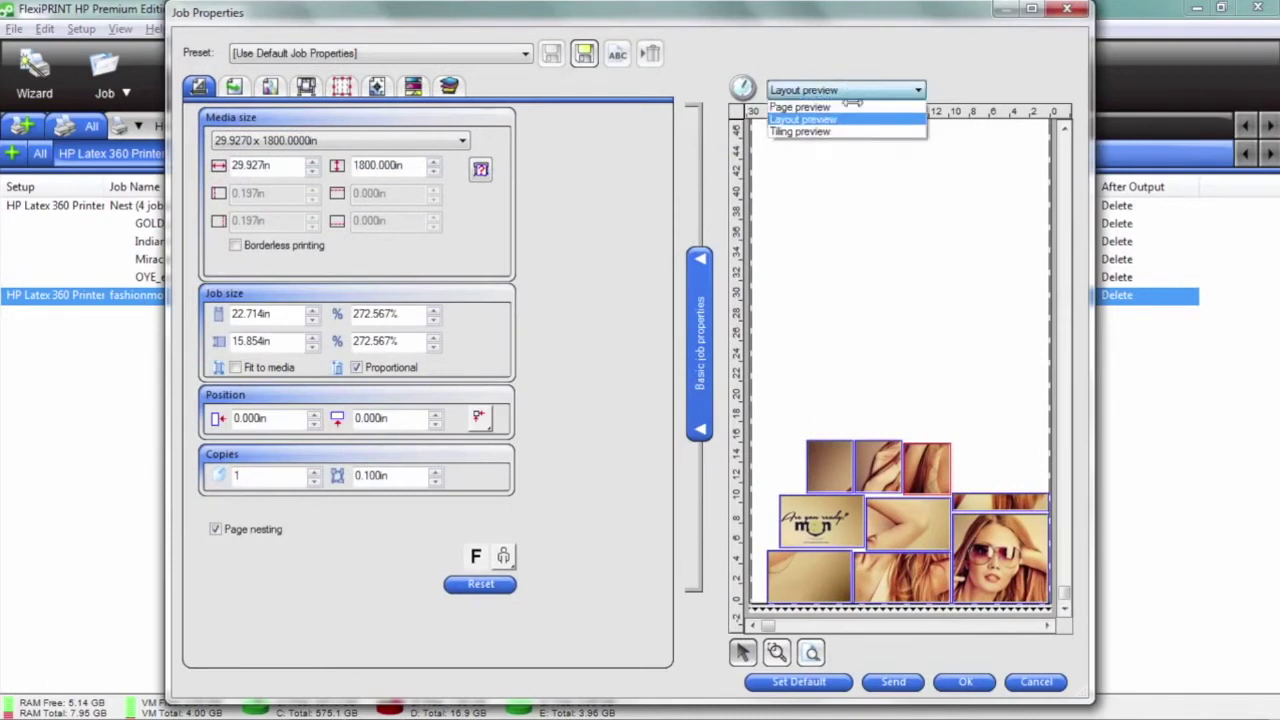
pyautogui.click(846, 131)
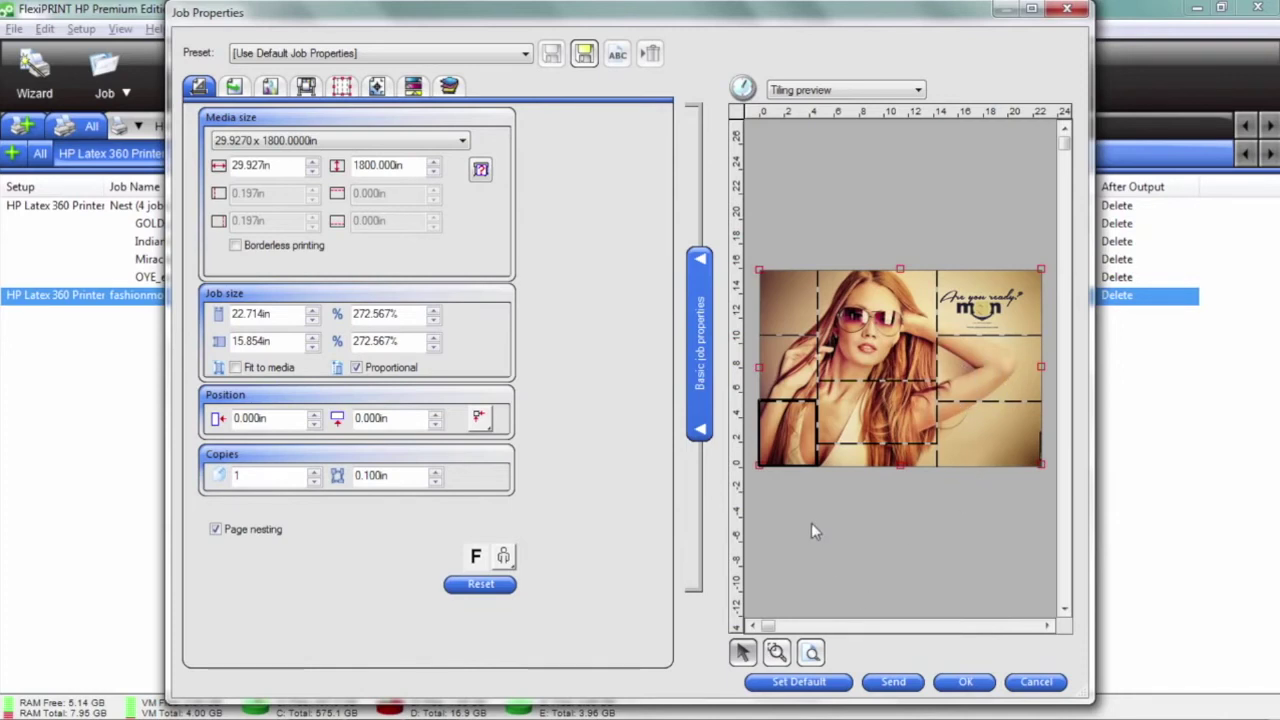
pyautogui.click(1030, 680)
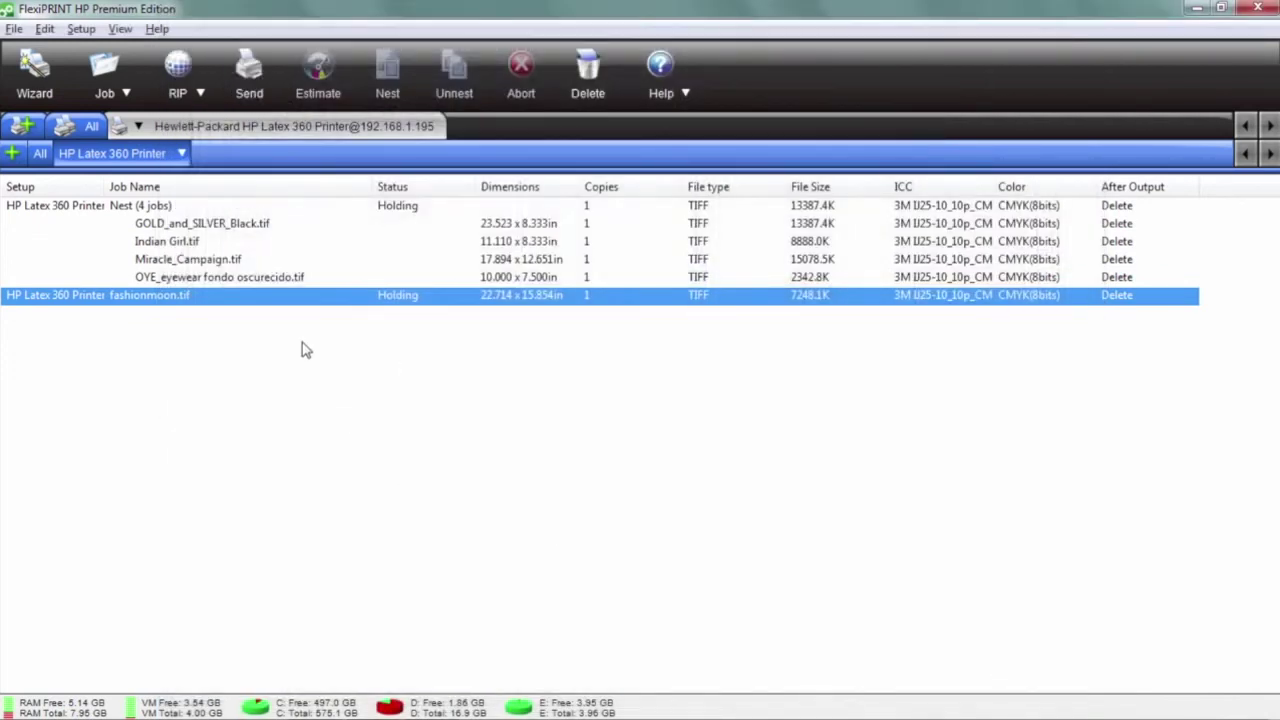
# Open the fashionmoon.tif job in Adobe Photoshop CC using Edit With.
pyautogui.rightClick(151, 300)
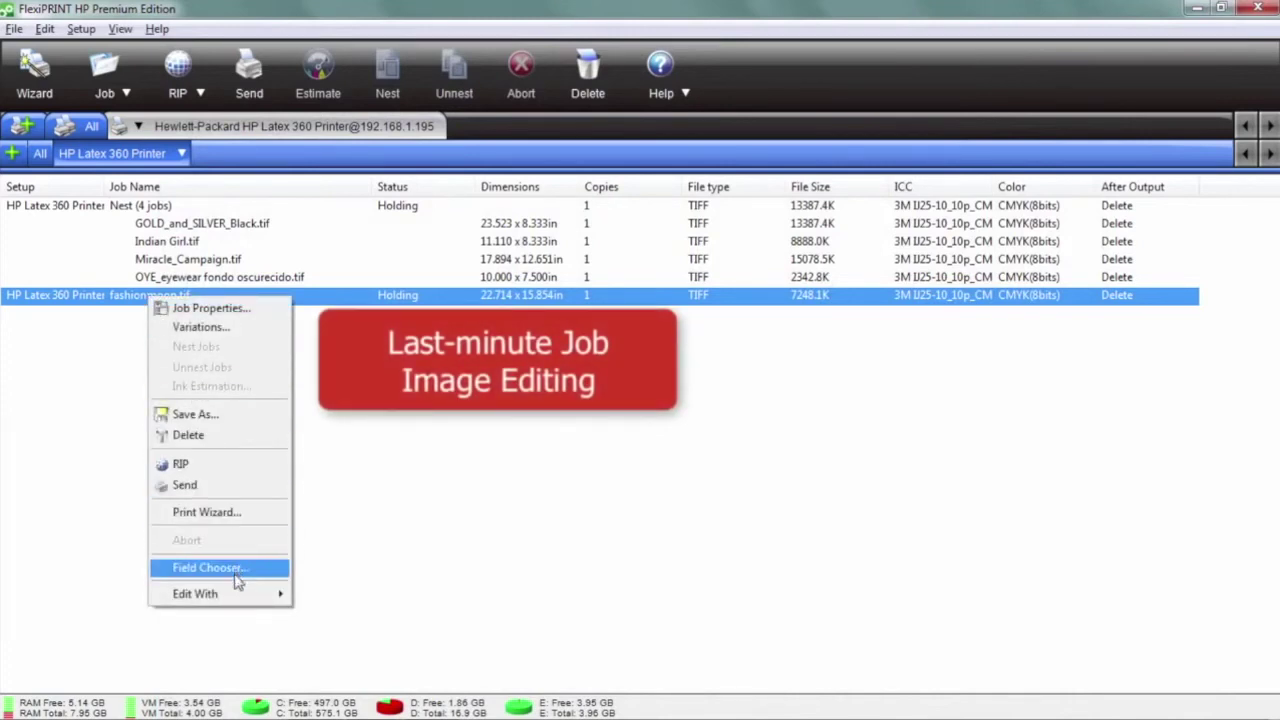
pyautogui.moveTo(238, 598)
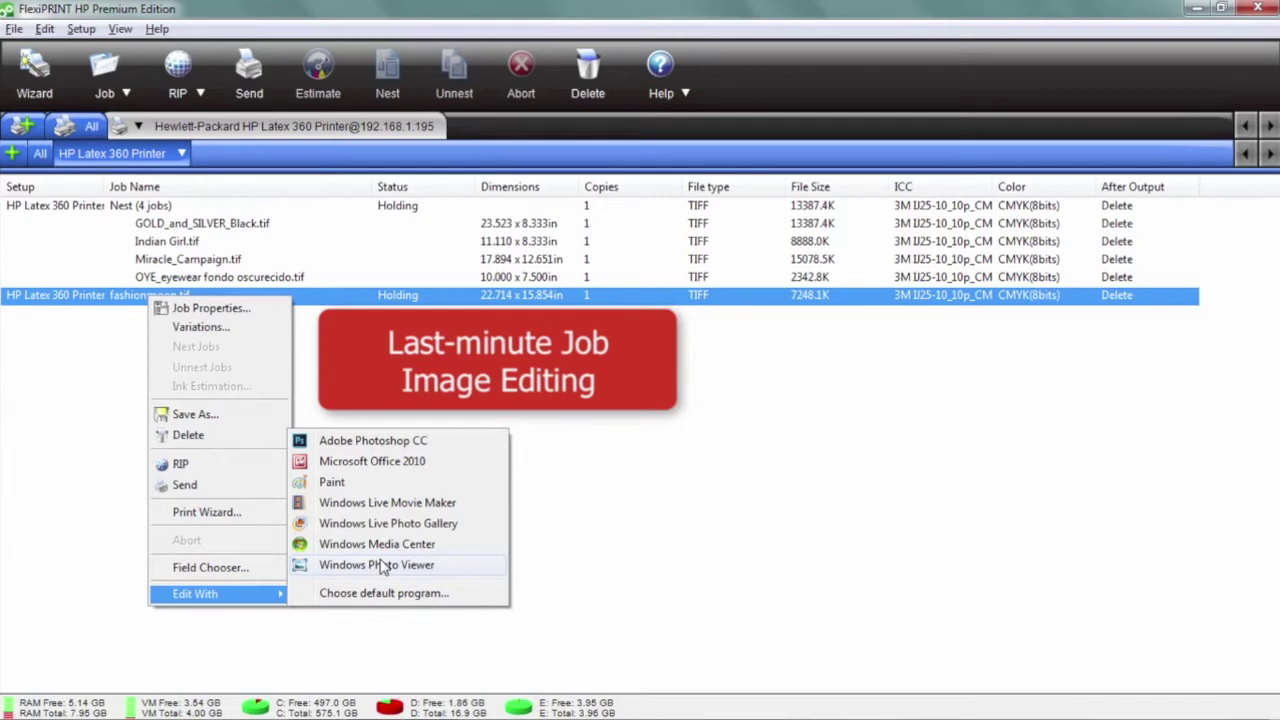
pyautogui.click(377, 448)
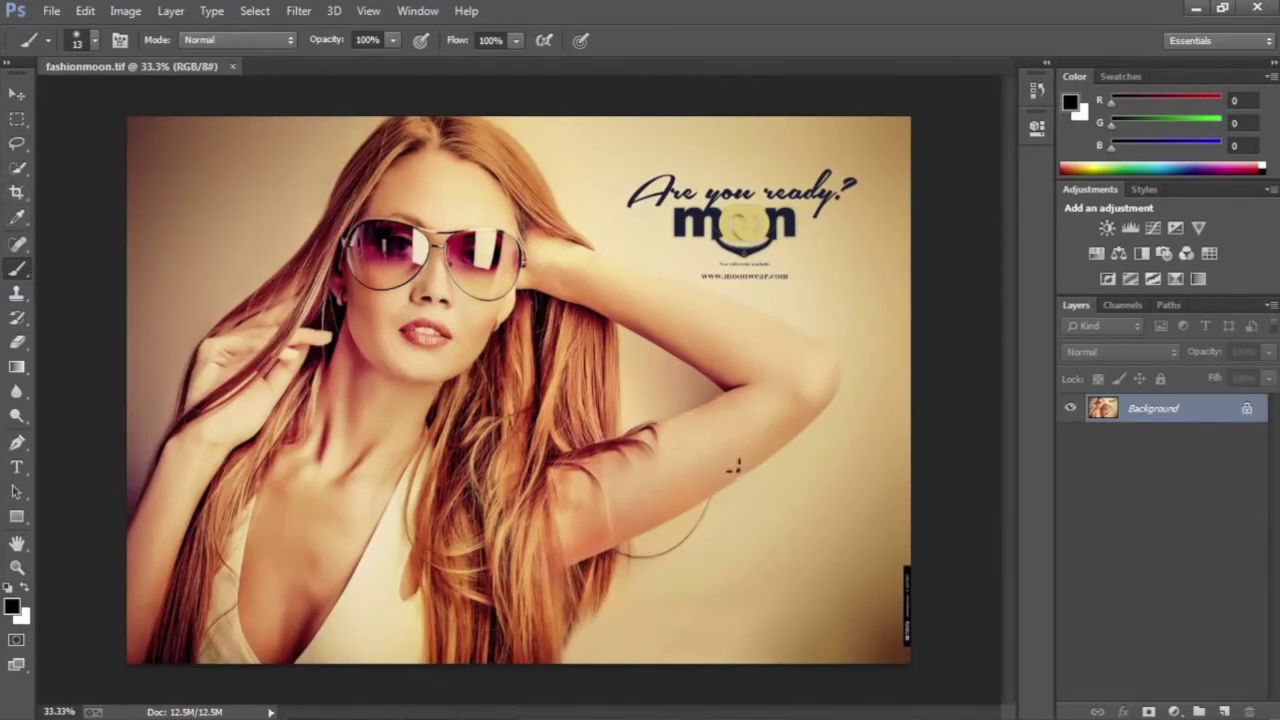
# Brush a black heart on the woman's arm, save fashionmoon.tif, and exit Photoshop.
pyautogui.moveTo(732, 464)
pyautogui.mouseDown()
pyautogui.moveTo(780, 378)
pyautogui.moveTo(858, 414)
pyautogui.moveTo(862, 497)
pyautogui.moveTo(784, 650)
pyautogui.mouseUp()
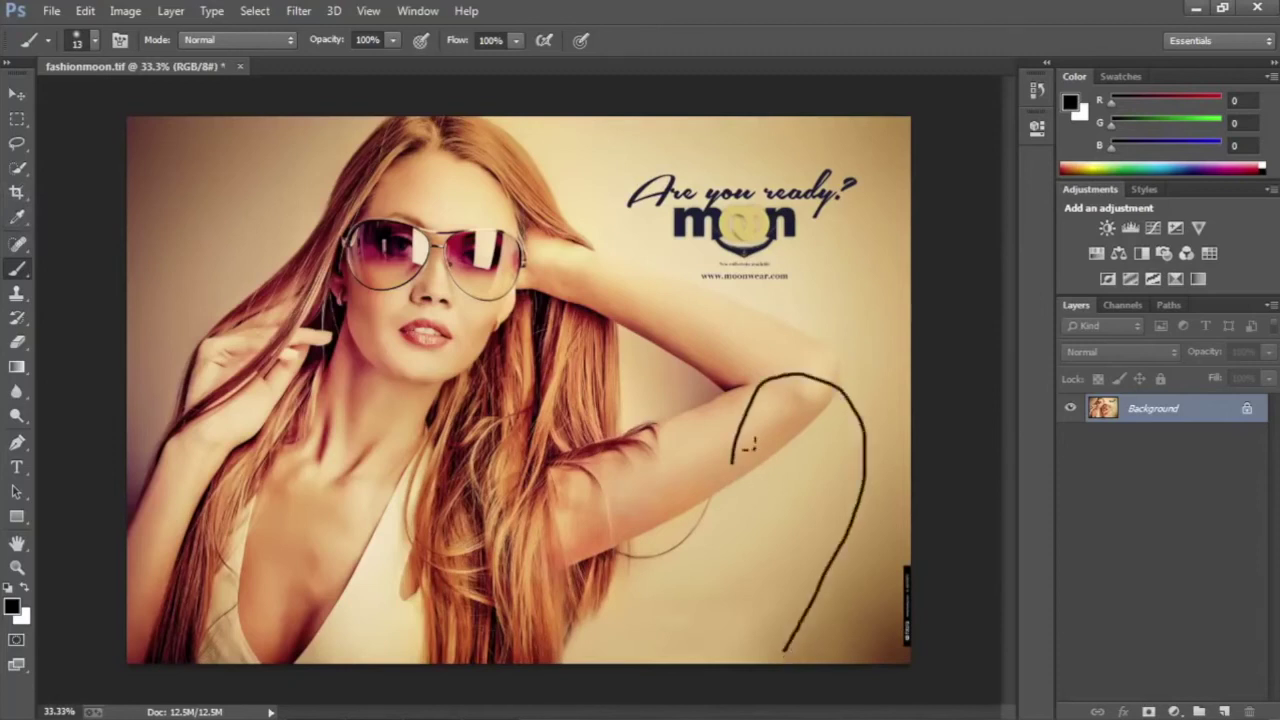
pyautogui.moveTo(736, 461)
pyautogui.mouseDown()
pyautogui.moveTo(679, 430)
pyautogui.moveTo(649, 480)
pyautogui.moveTo(704, 584)
pyautogui.moveTo(792, 648)
pyautogui.mouseUp()
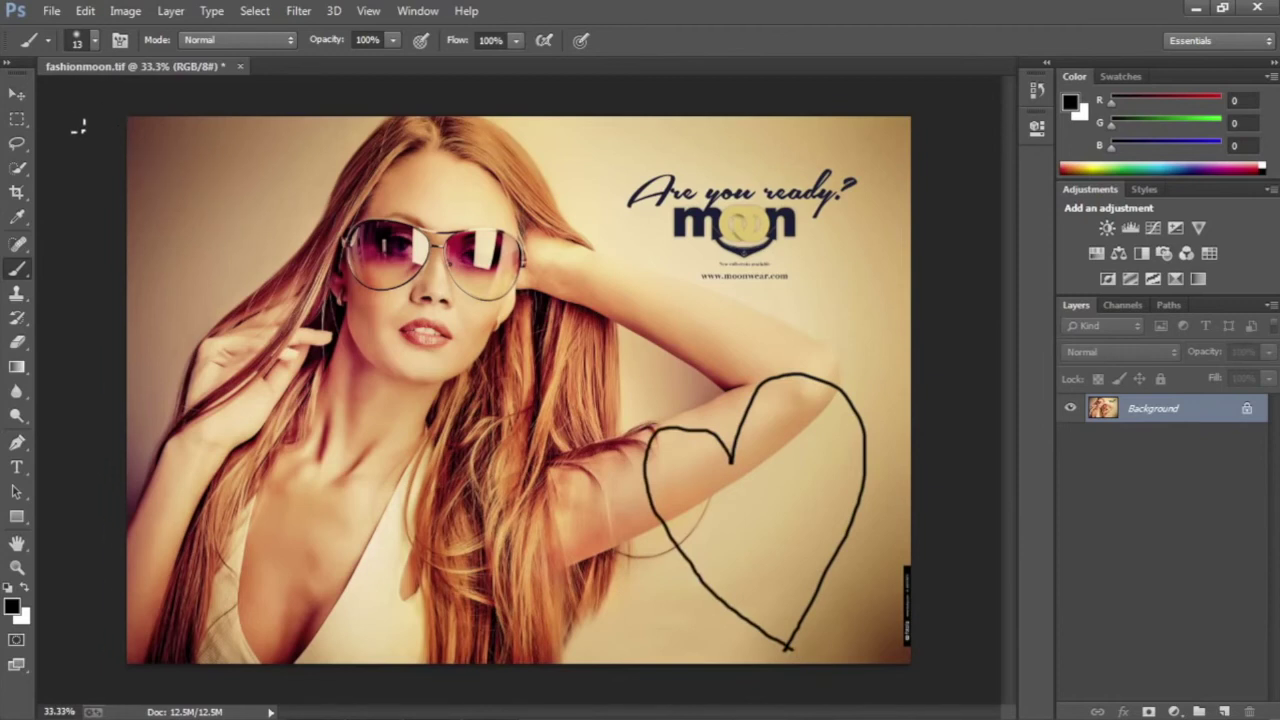
pyautogui.click(51, 11)
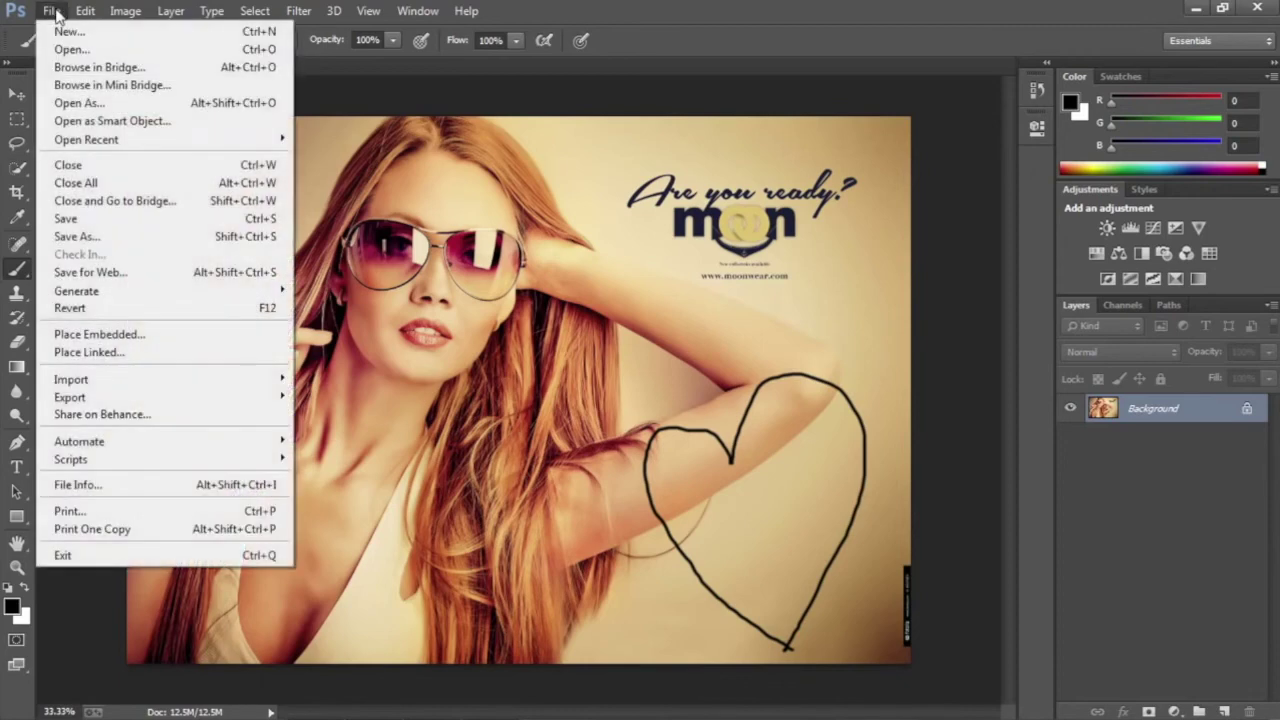
pyautogui.click(84, 220)
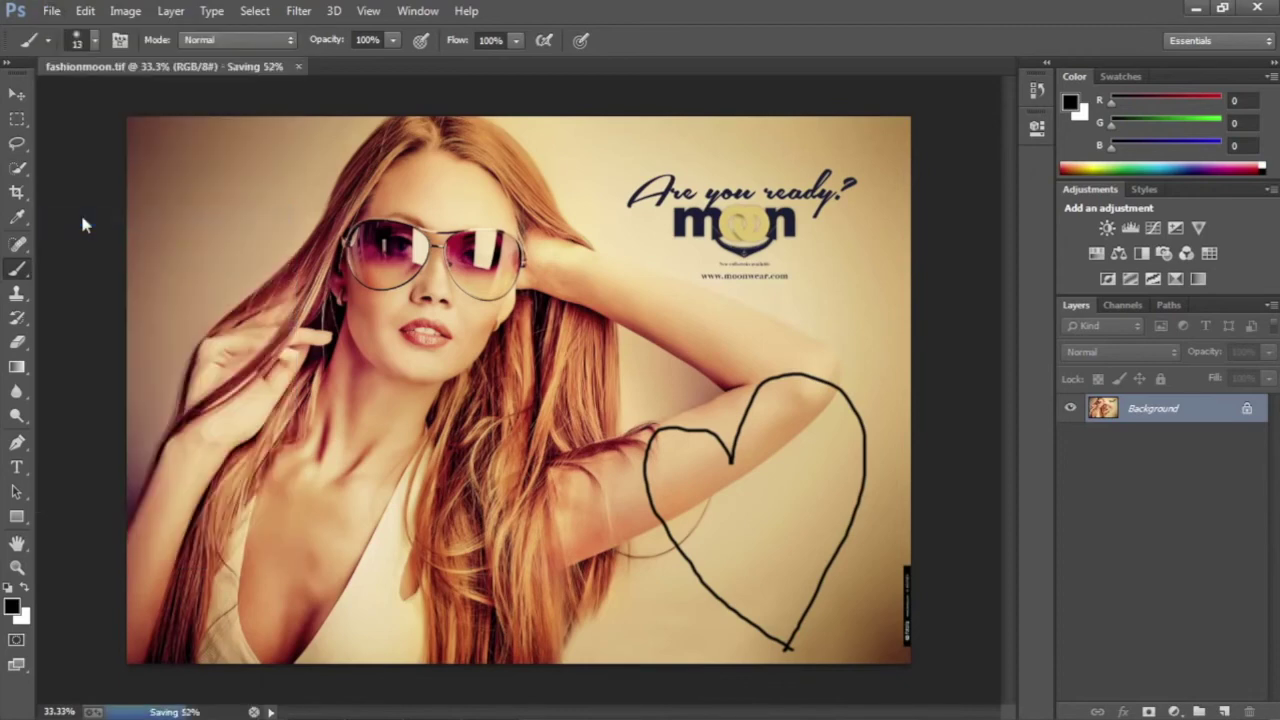
pyautogui.click(51, 11)
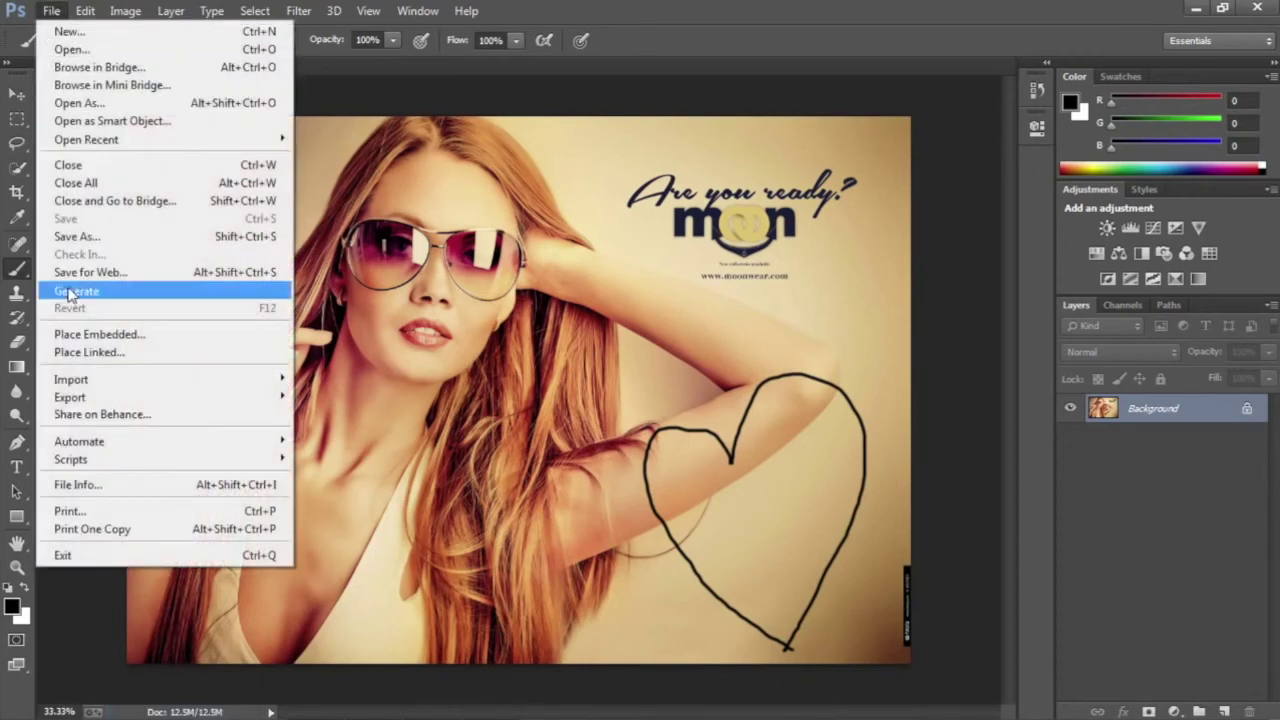
pyautogui.click(97, 555)
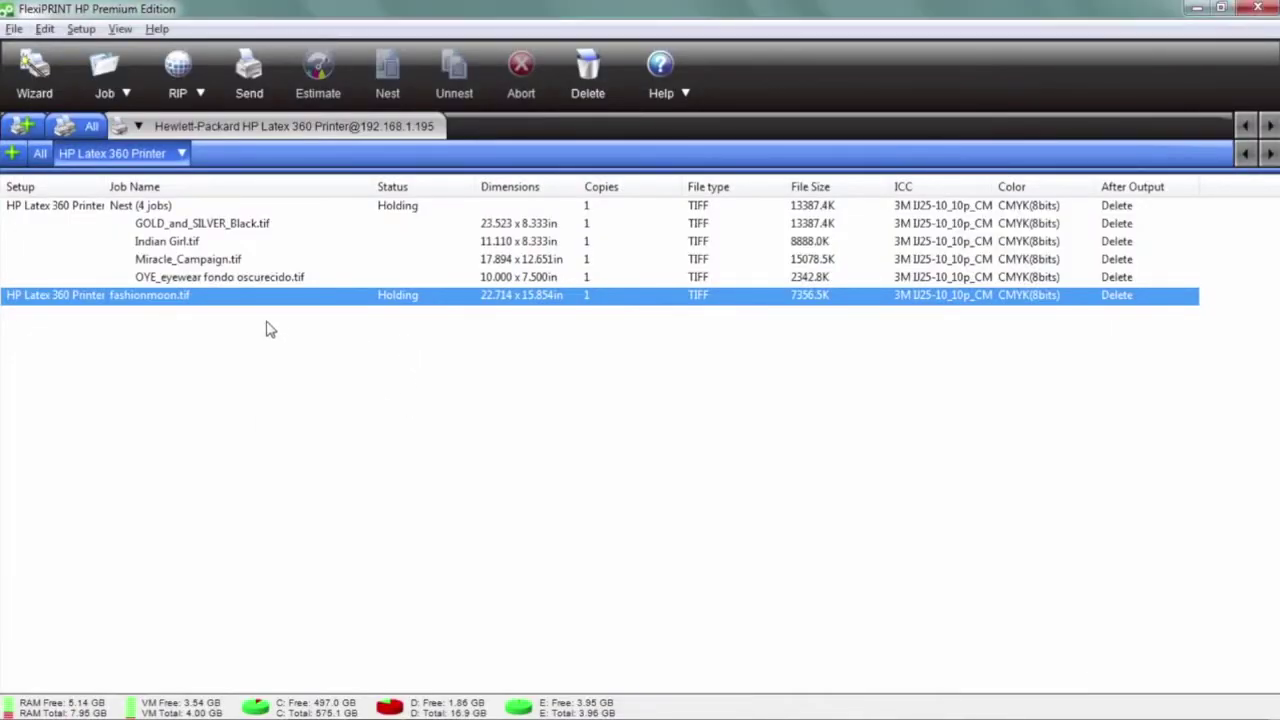
# Reopen fashionmoon.tif's Job Properties in Tiling preview to see the drawn heart.
pyautogui.doubleClick(178, 296)
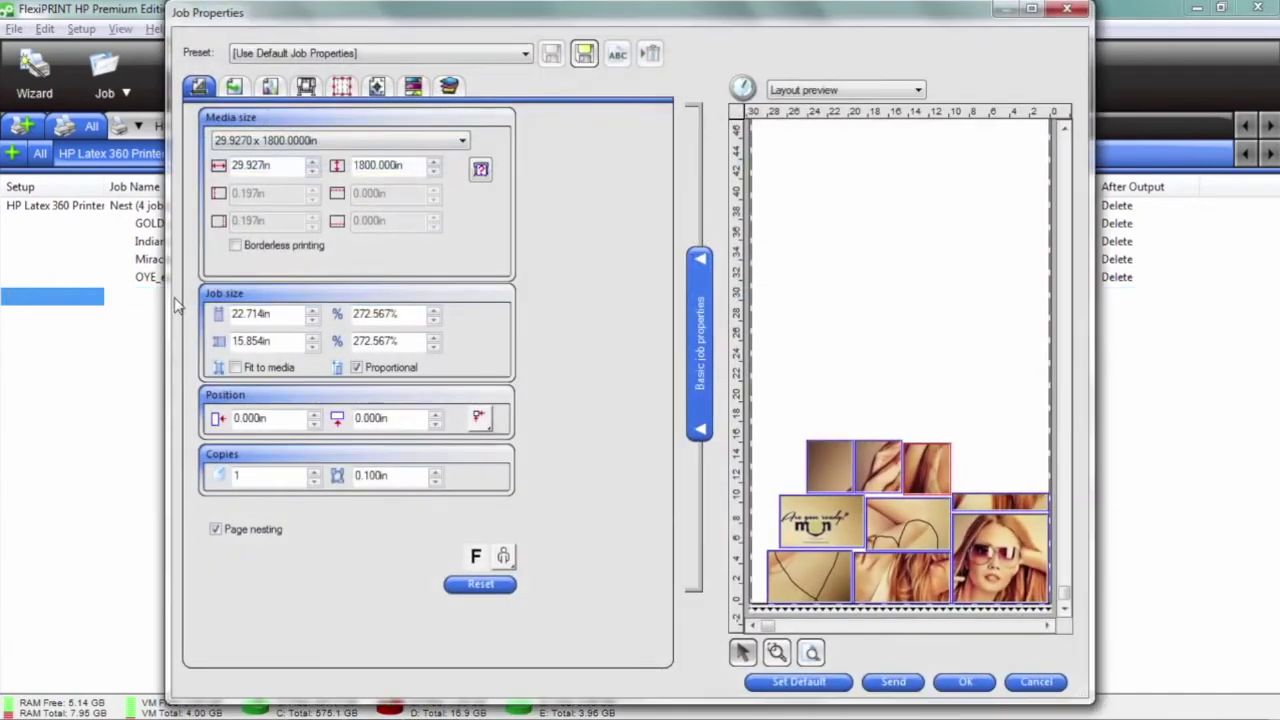
pyautogui.click(872, 90)
pyautogui.click(857, 131)
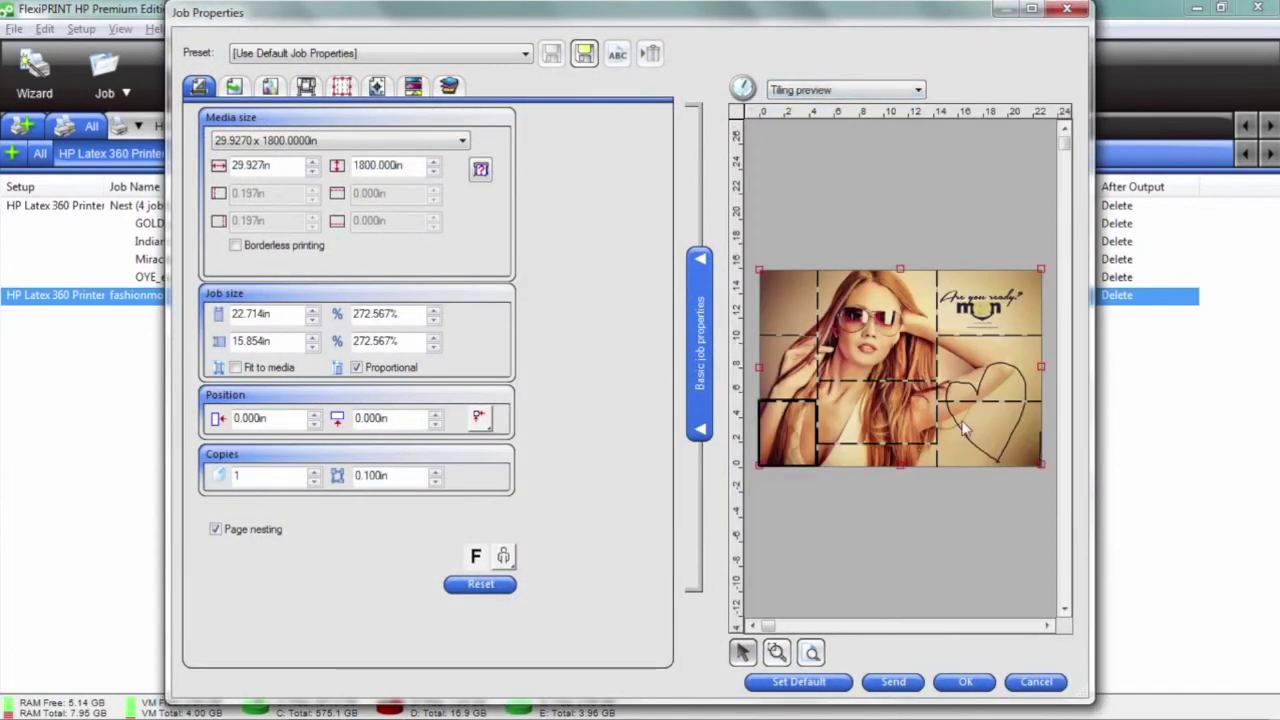